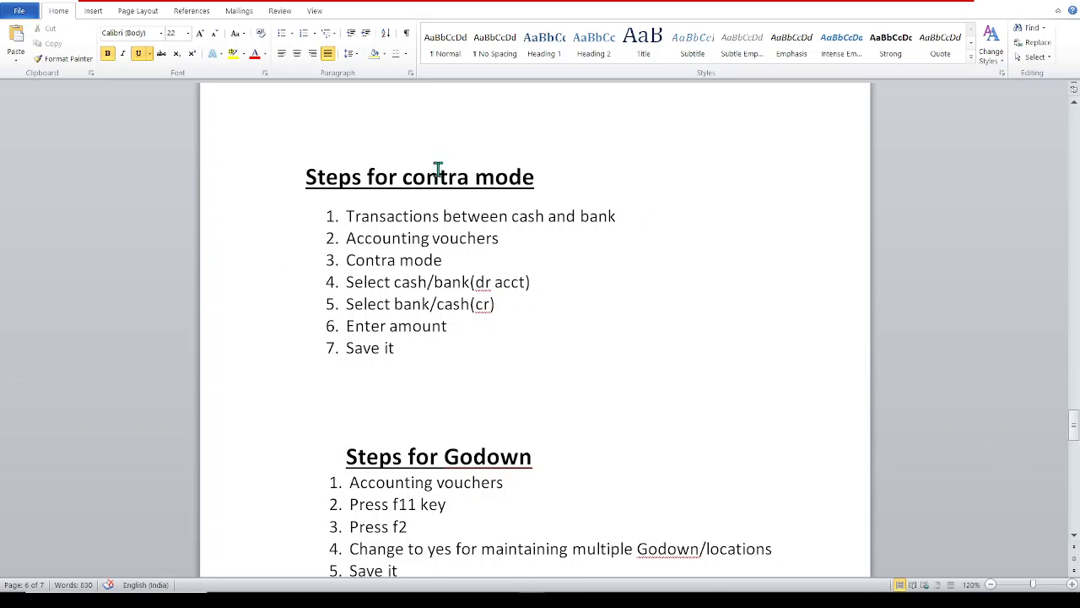
# Review the document's steps for contra mode, from the transactions between cash and bank to saving the voucher.
pyautogui.moveTo(405, 182); pyautogui.dragTo(469, 177)
pyautogui.click(598, 212)
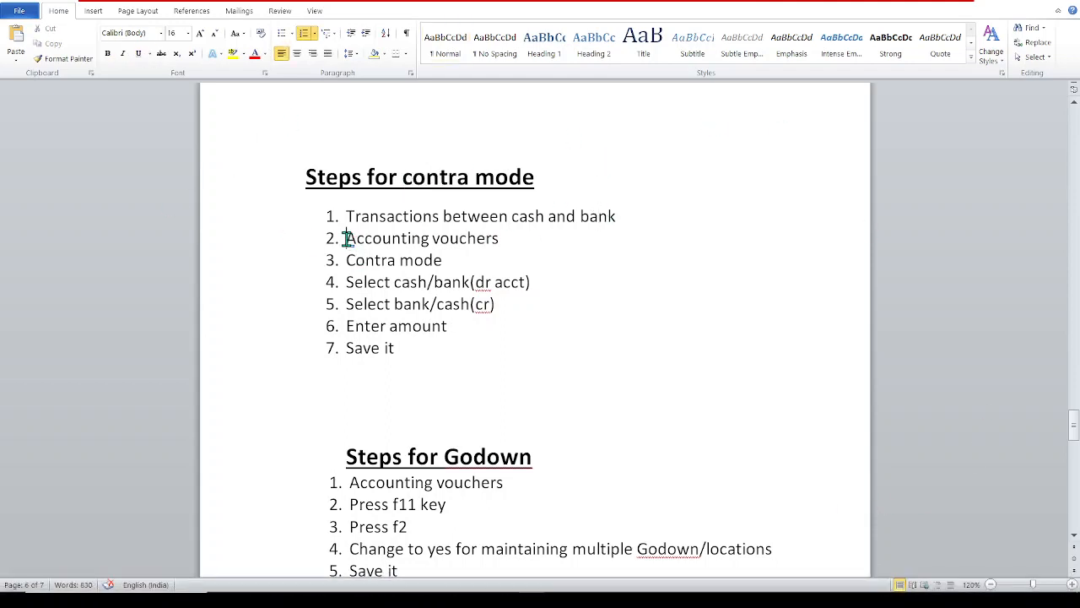
pyautogui.moveTo(345, 239); pyautogui.dragTo(471, 239)
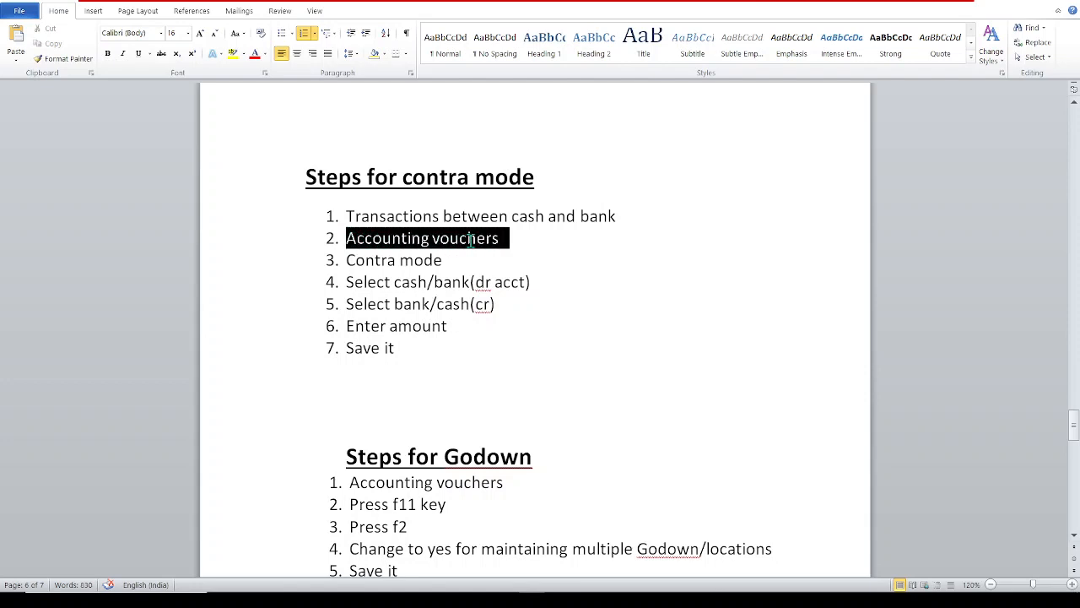
pyautogui.moveTo(349, 260); pyautogui.dragTo(442, 260)
pyautogui.moveTo(347, 282); pyautogui.dragTo(538, 296)
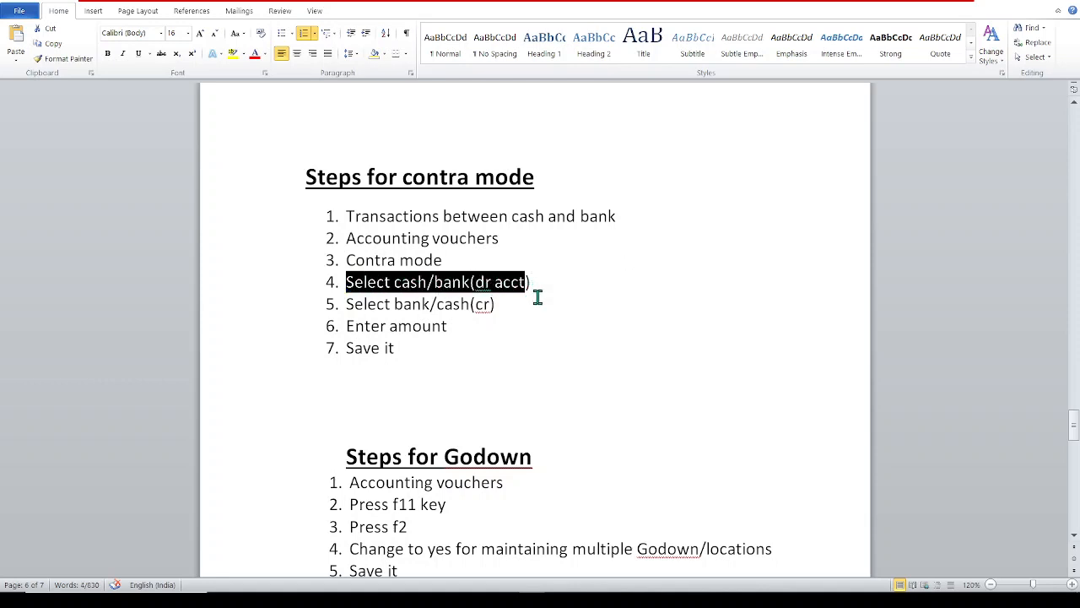
pyautogui.click(511, 297)
pyautogui.moveTo(348, 304); pyautogui.dragTo(492, 318)
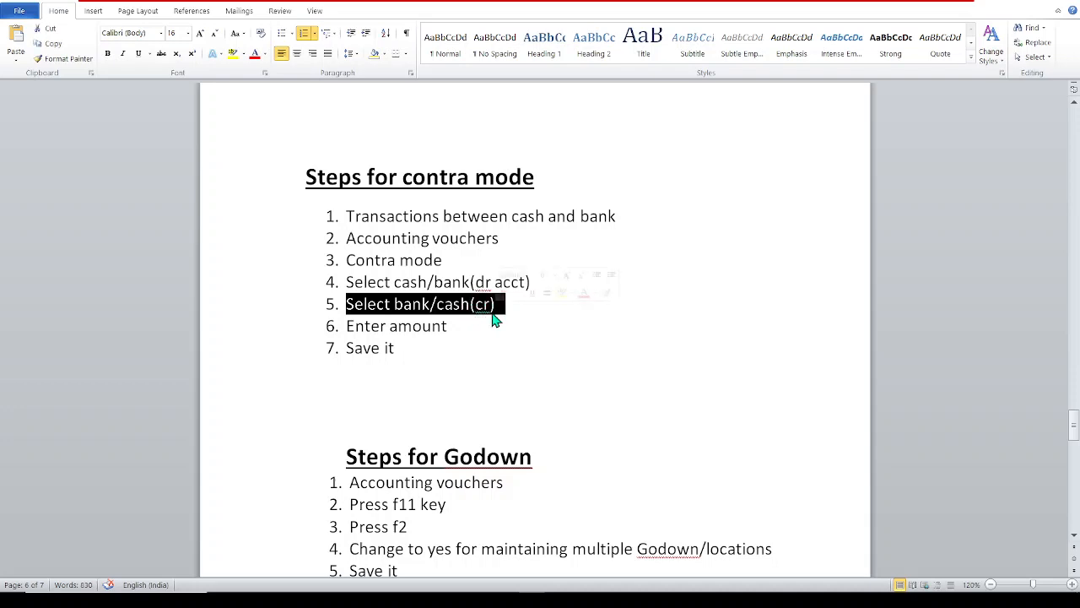
pyautogui.moveTo(347, 325); pyautogui.dragTo(433, 333)
pyautogui.moveTo(344, 348); pyautogui.dragTo(399, 348)
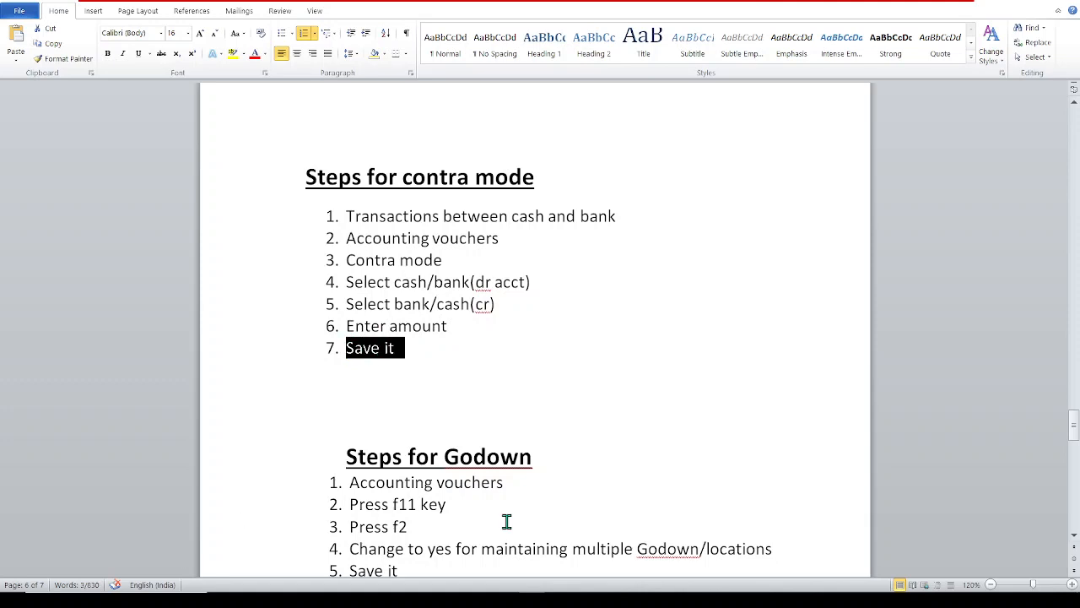
# Switch to Tally.ERP 9 and maximise its window.
pyautogui.click(589, 522)
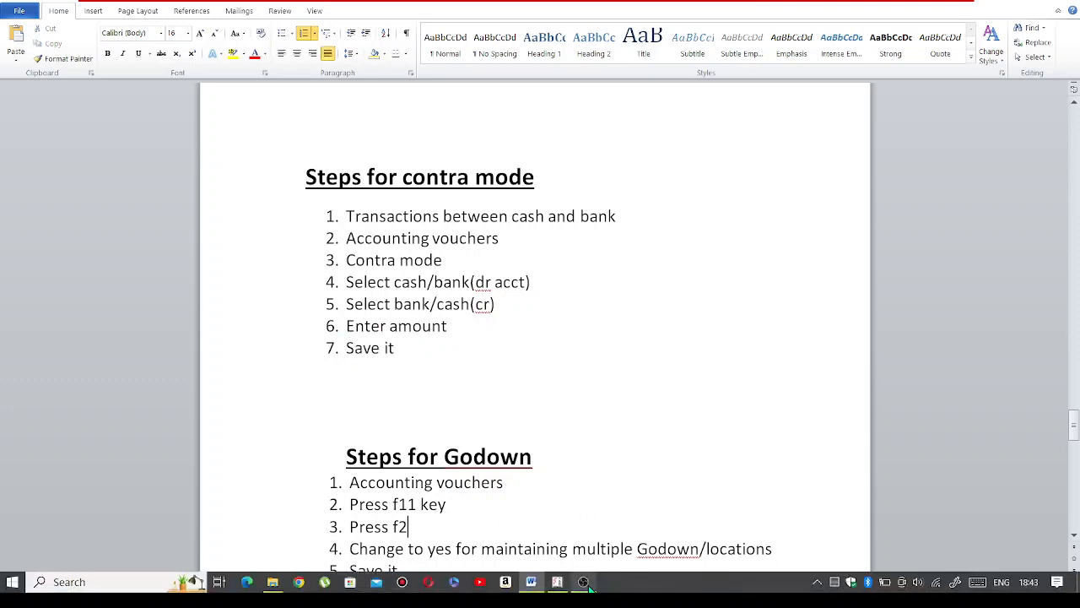
pyautogui.click(584, 582)
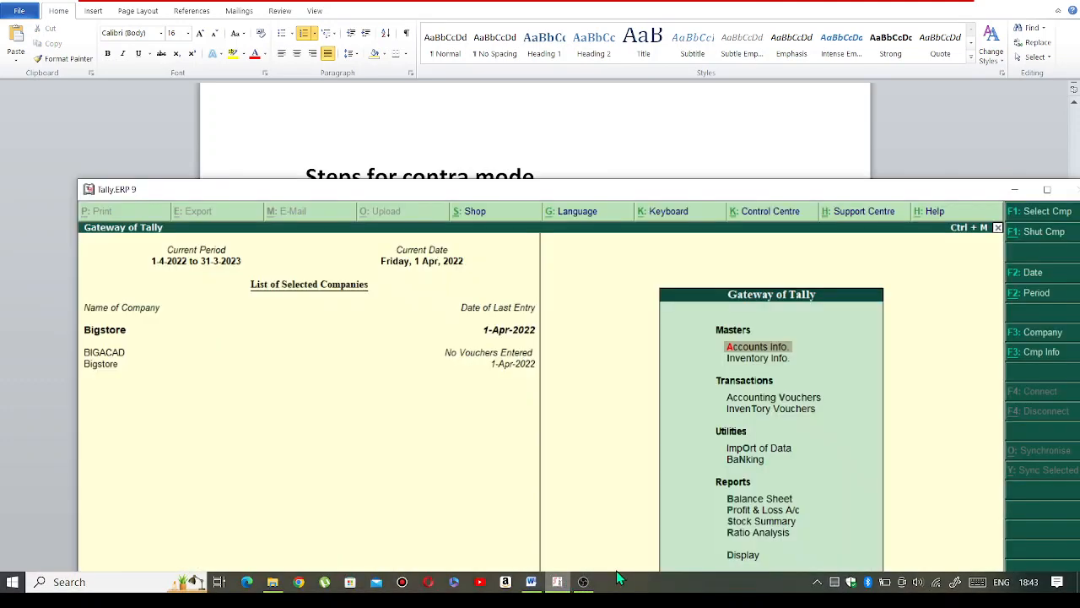
pyautogui.click(1050, 190)
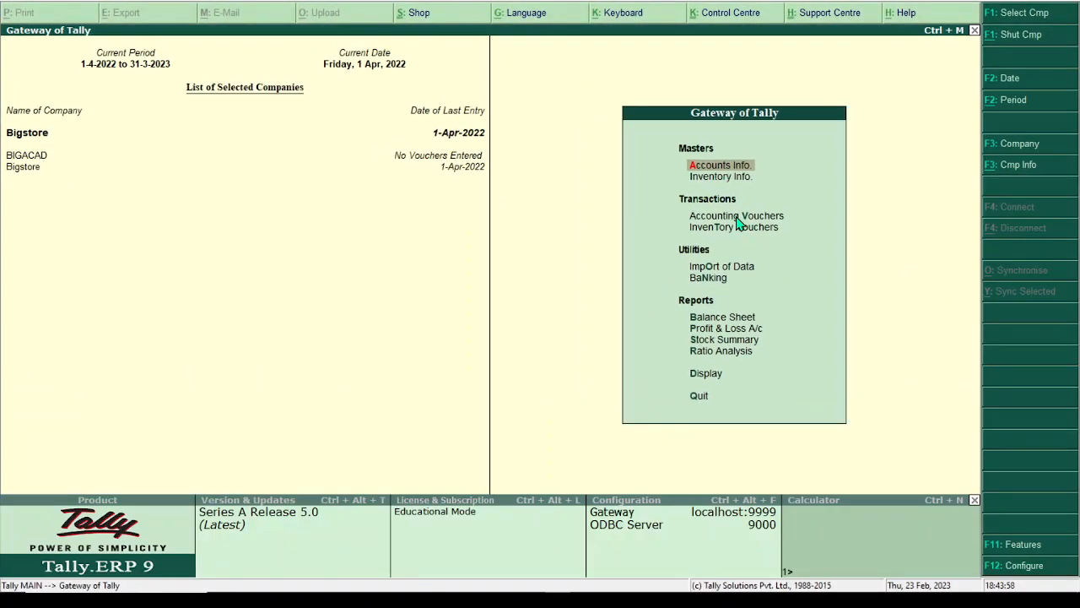
pyautogui.click(736, 218)
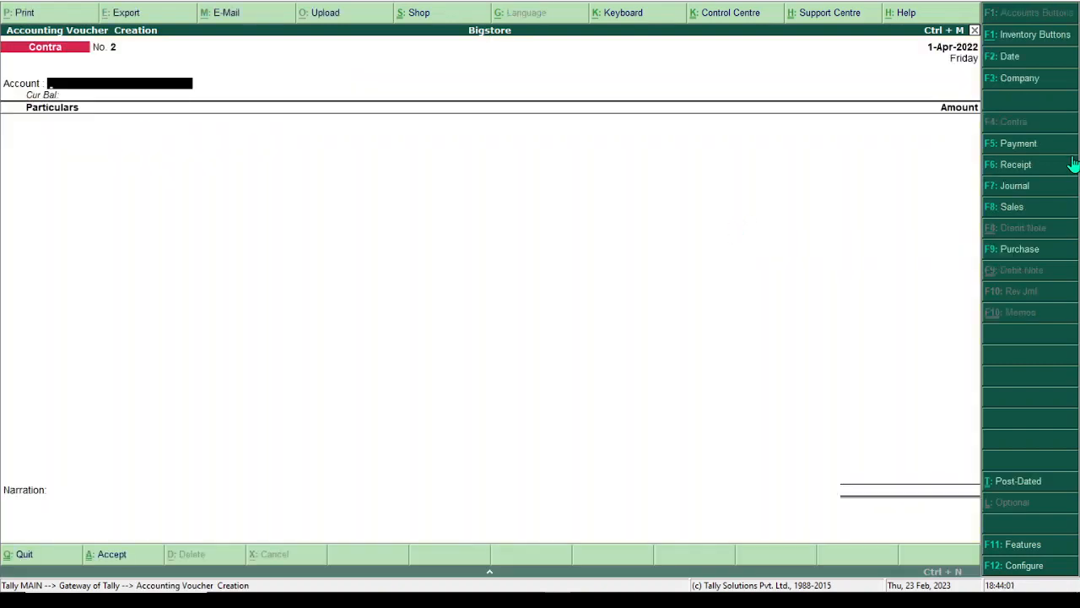
pyautogui.click(1011, 36)
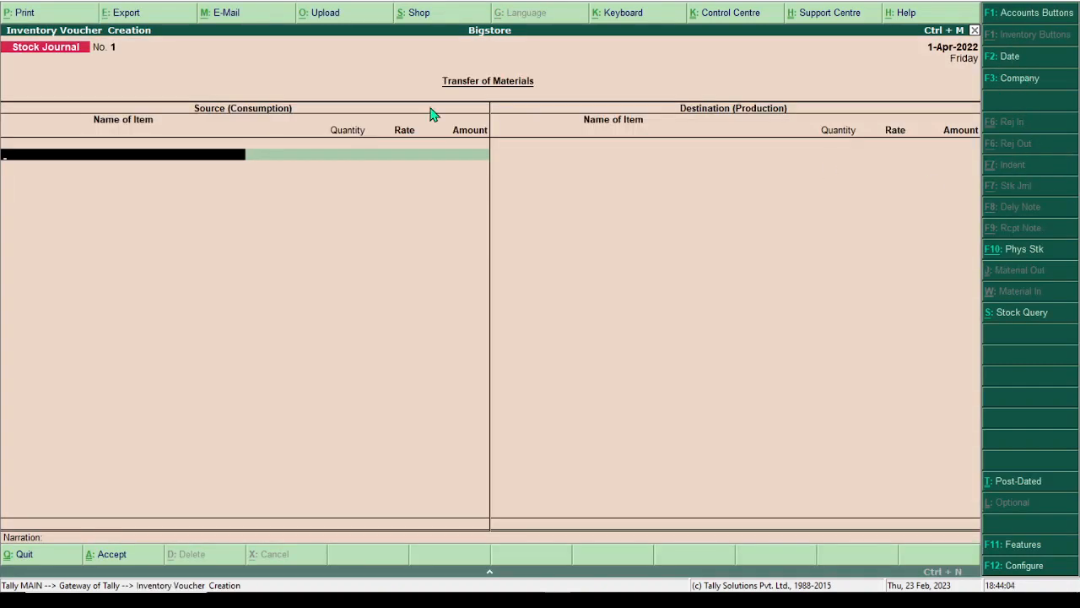
pyautogui.click(1036, 78)
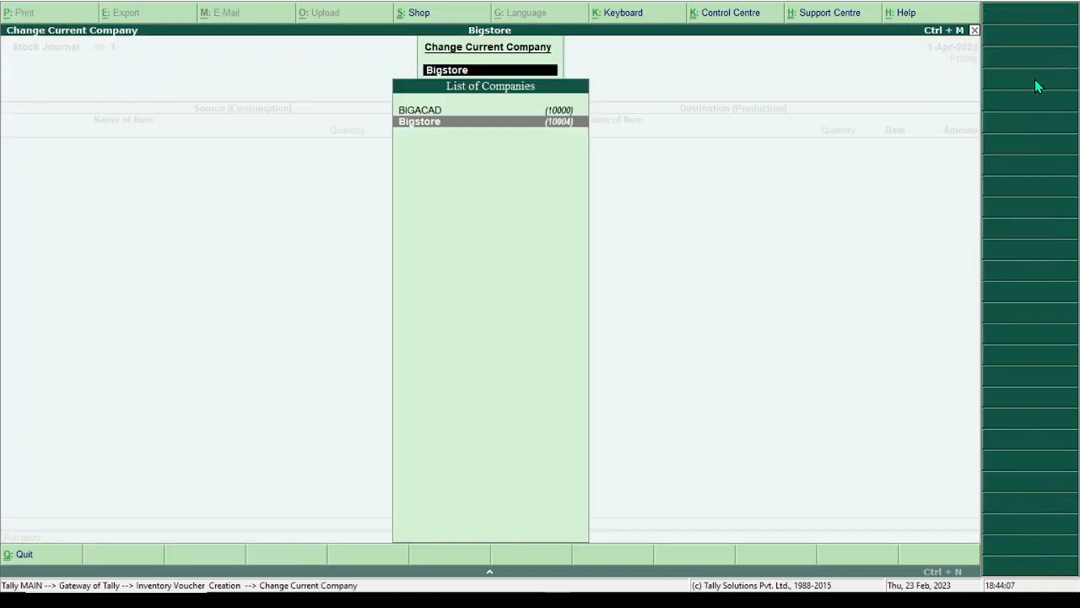
pyautogui.press('Return')
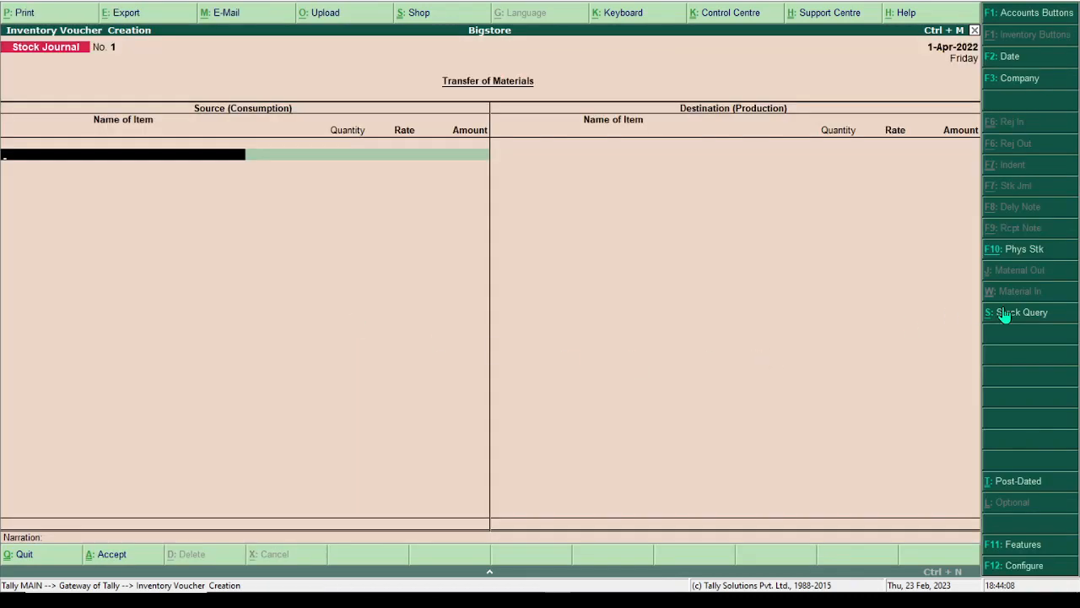
pyautogui.press('Escape')
pyautogui.press('y')
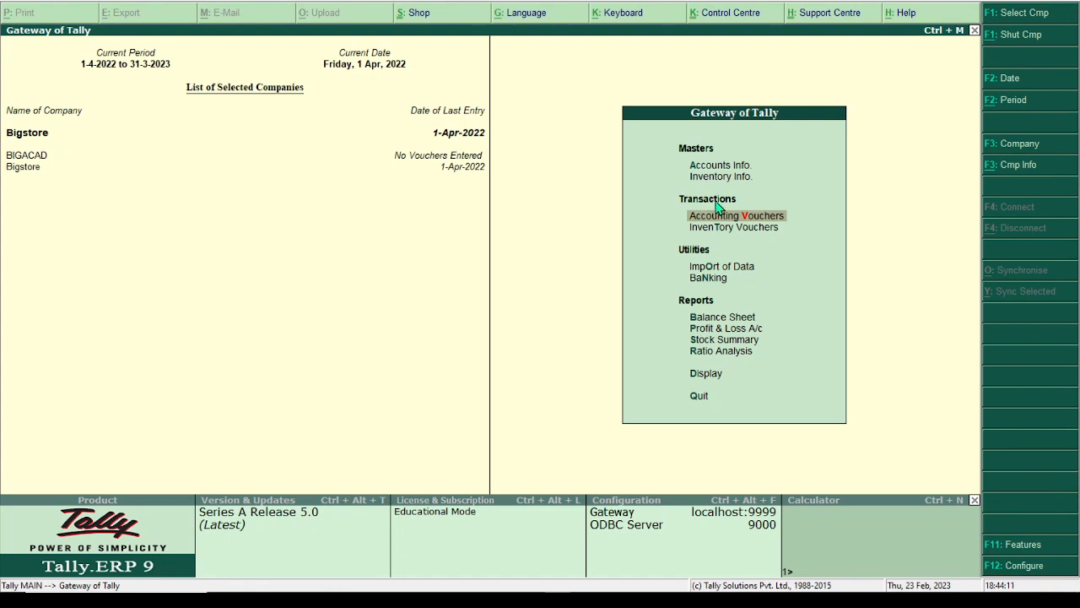
# Start a contra voucher under Accounting Vouchers and choose Bank as the account.
pyautogui.click(719, 217)
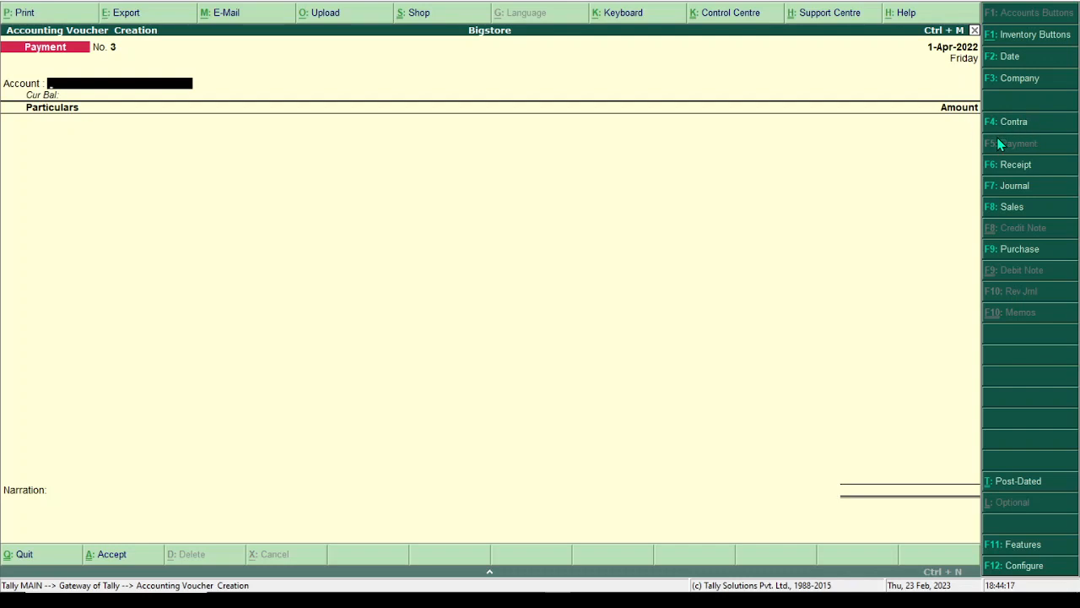
pyautogui.click(1013, 122)
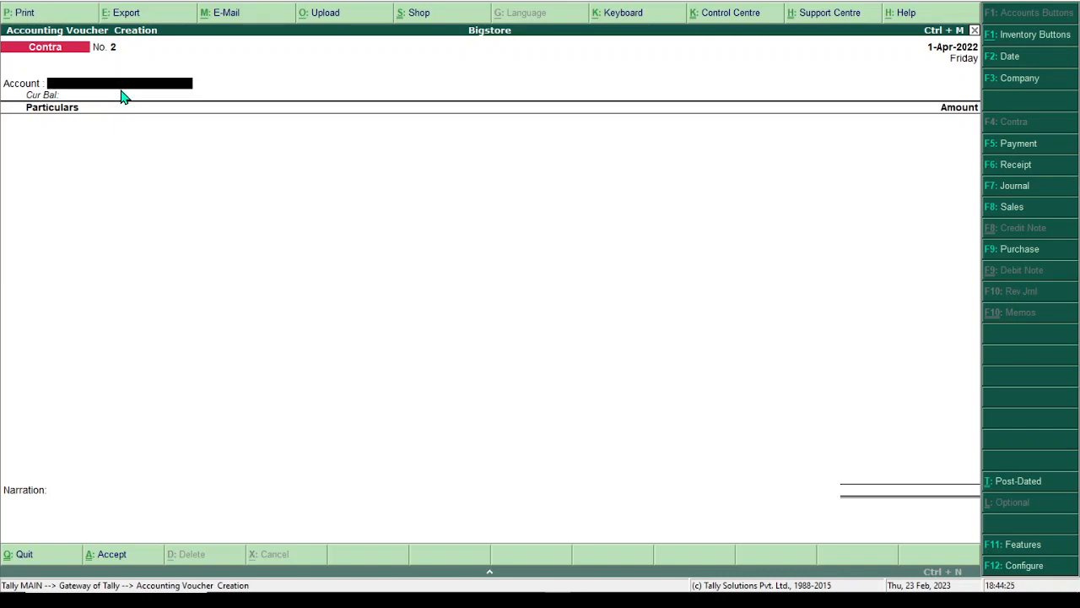
pyautogui.press('space')
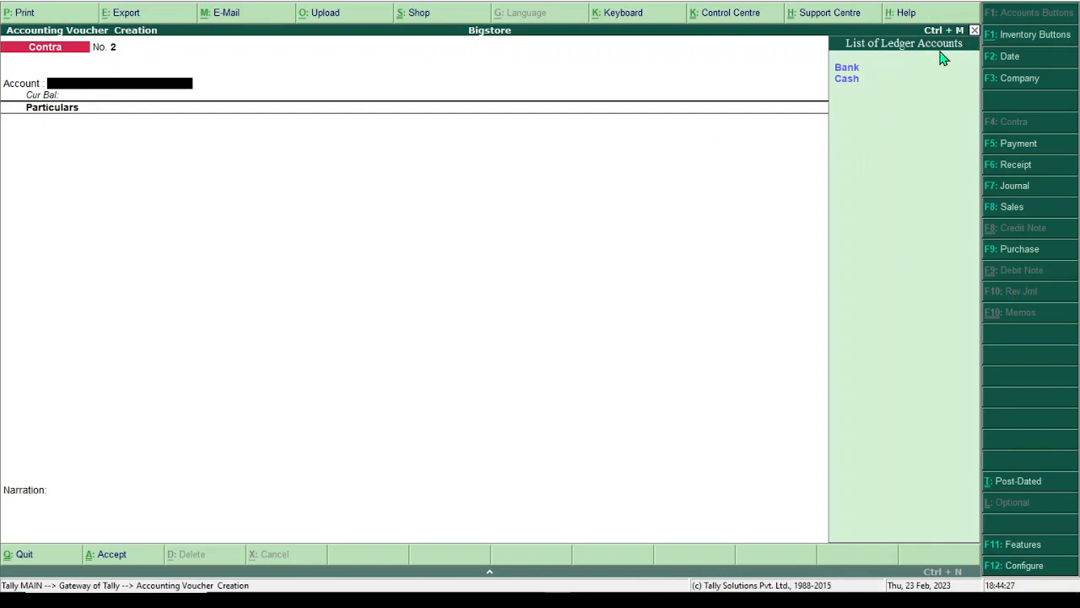
pyautogui.press('Down')
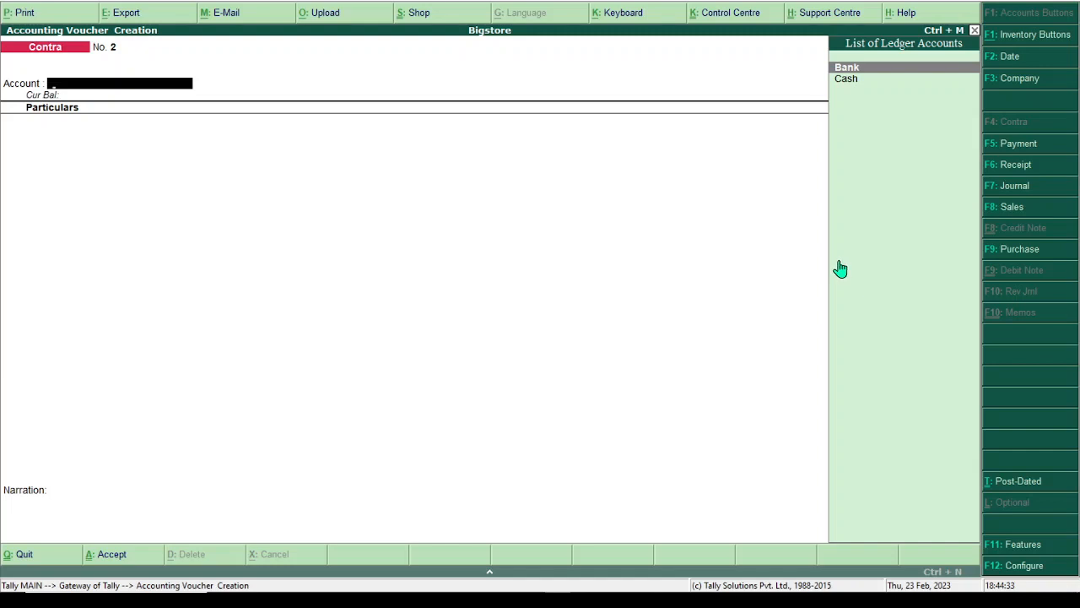
pyautogui.press('Return')
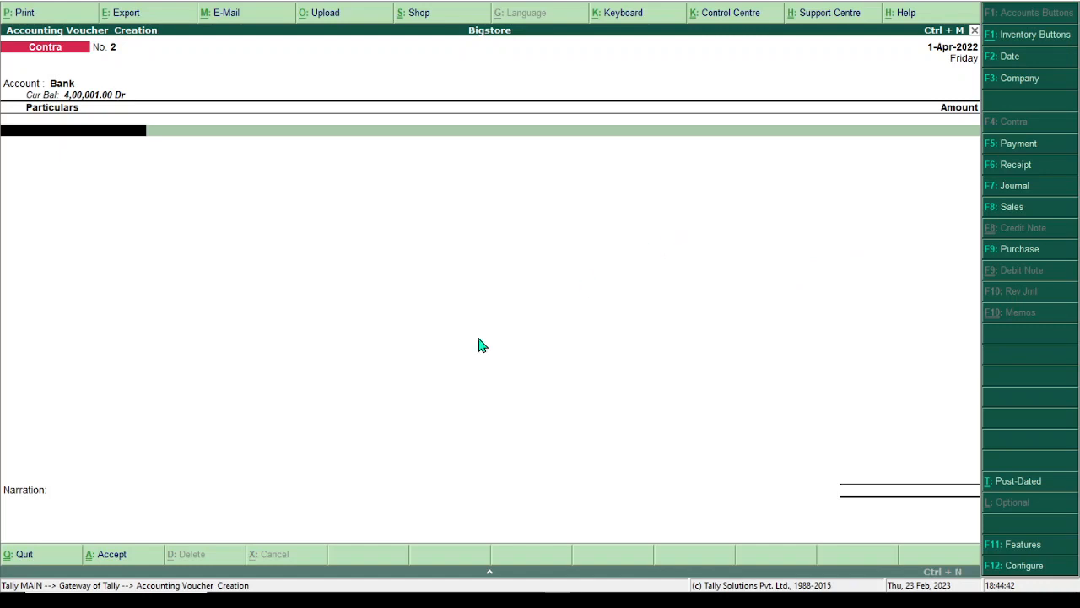
# Add Cash as the particulars ledger of the contra voucher with an amount of 70.
pyautogui.moveTo(194, 581)
pyautogui.click(74, 137)
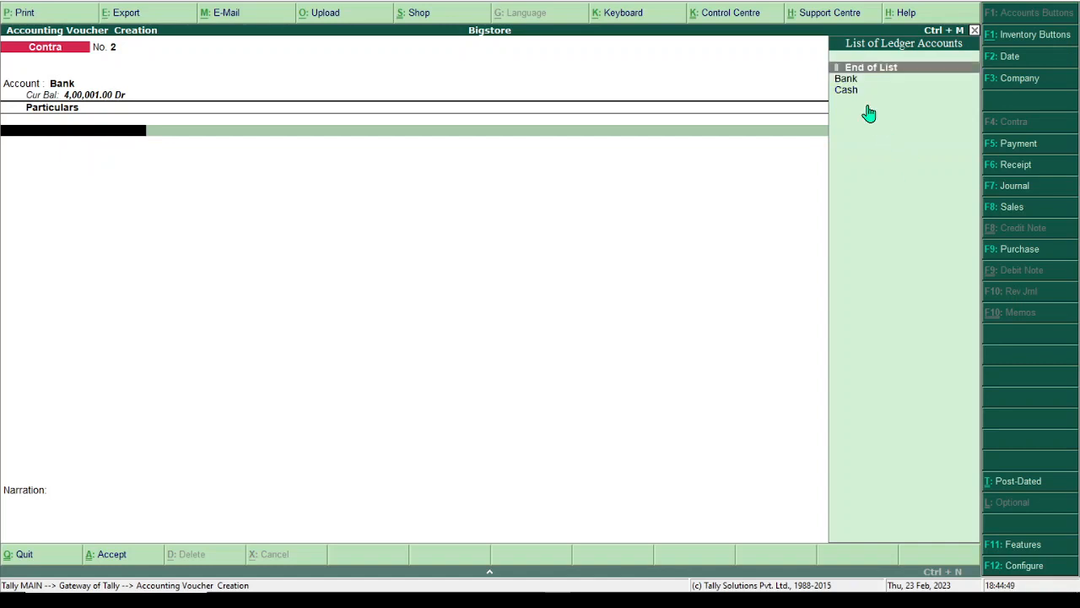
pyautogui.press('Down')
pyautogui.press('Down')
pyautogui.press('Return')
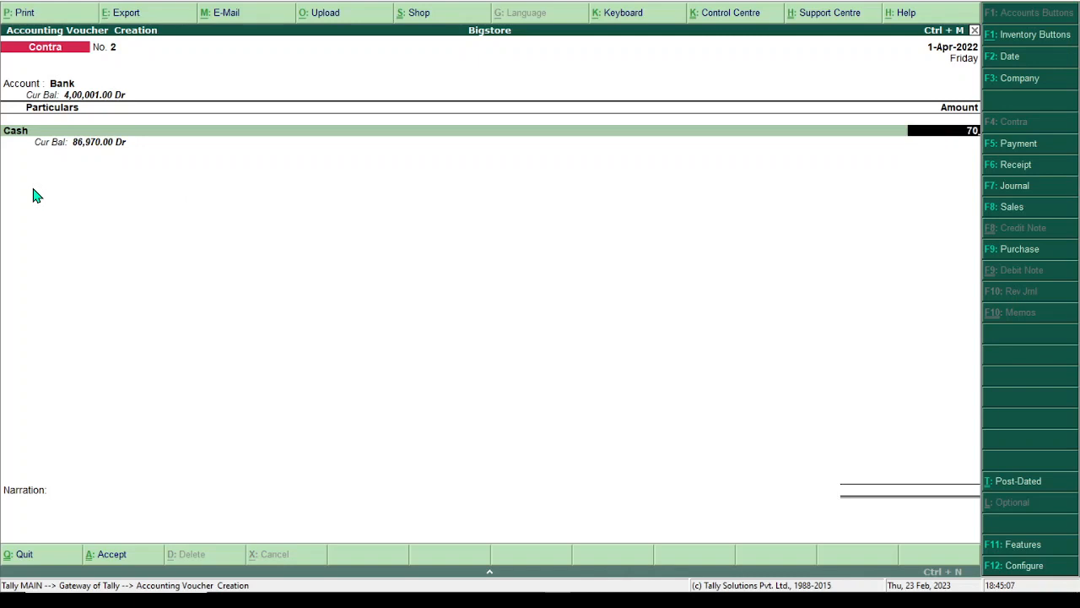
pyautogui.press('Return')
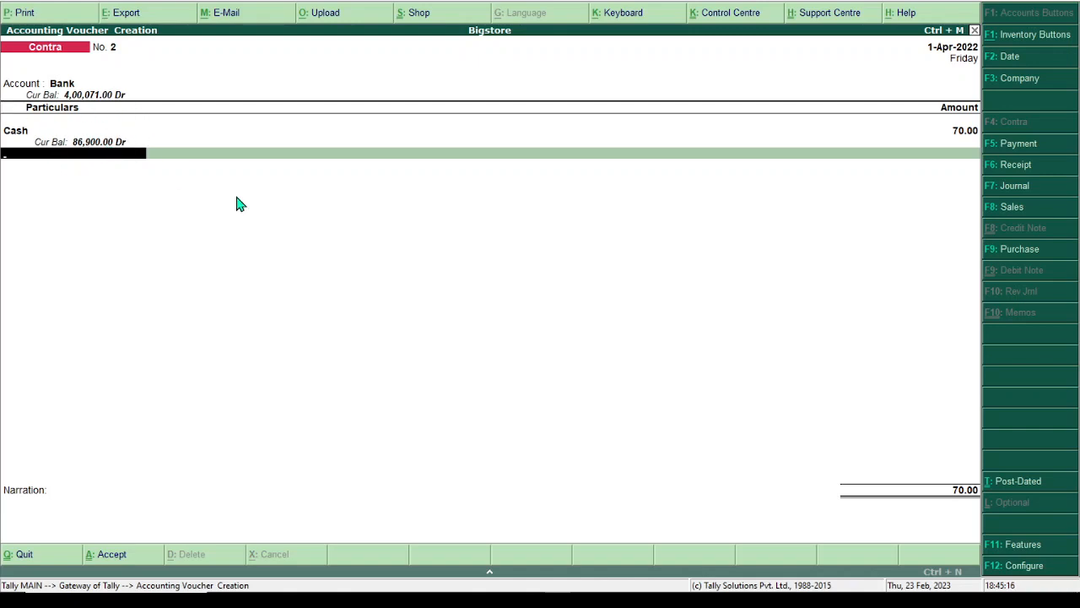
# Finish the ledger entries and complete the bank allocation as Cash for 70.00, with a denomination of 7 notes of 10.
pyautogui.press('Return')
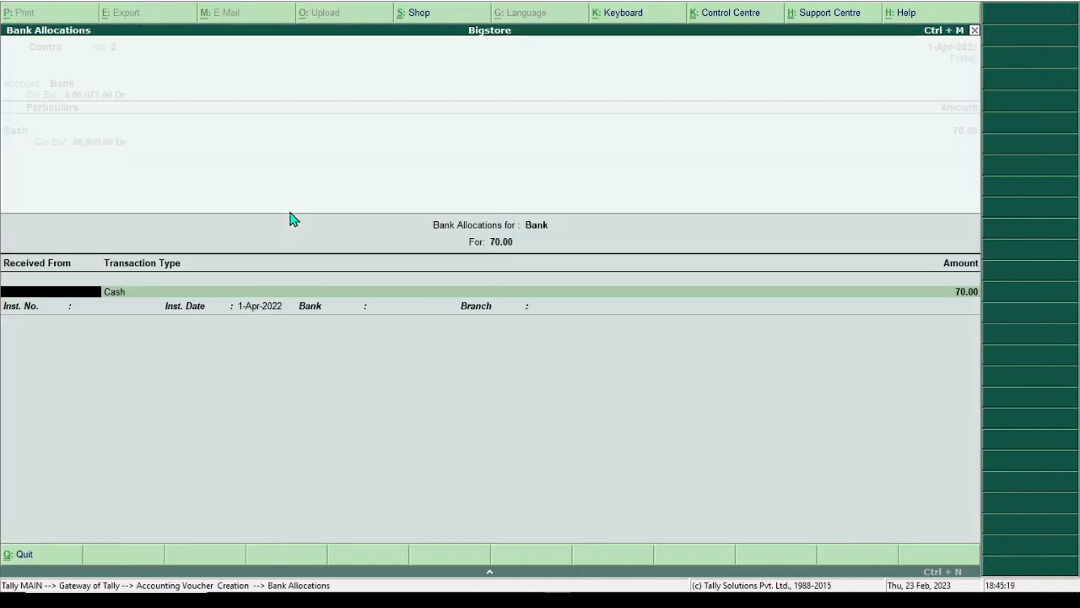
pyautogui.press('Return')
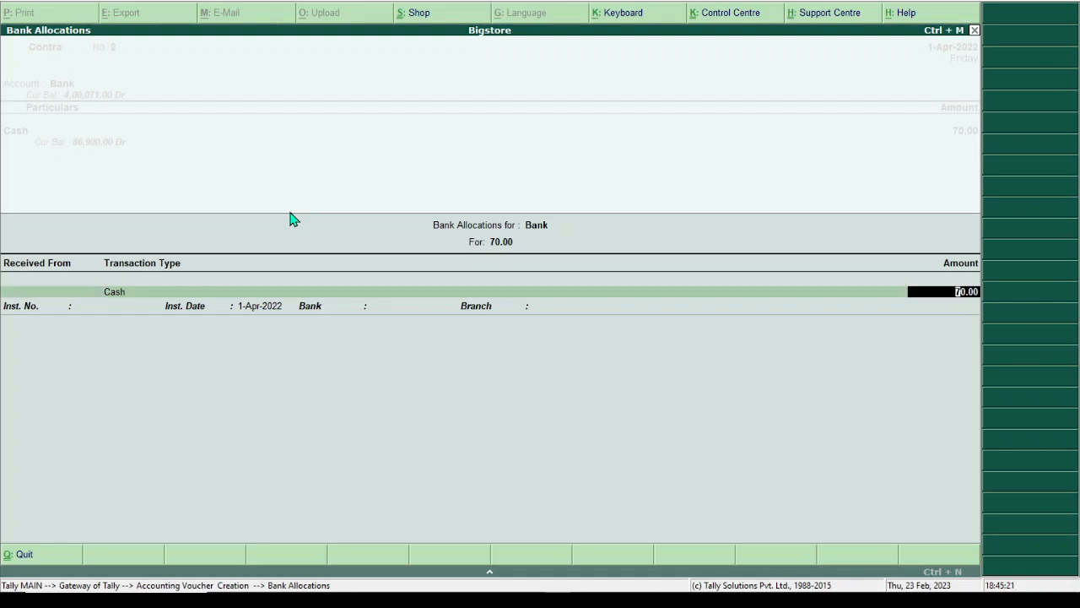
pyautogui.press('Return')
pyautogui.press('Return')
pyautogui.press('Return')
pyautogui.press('Return')
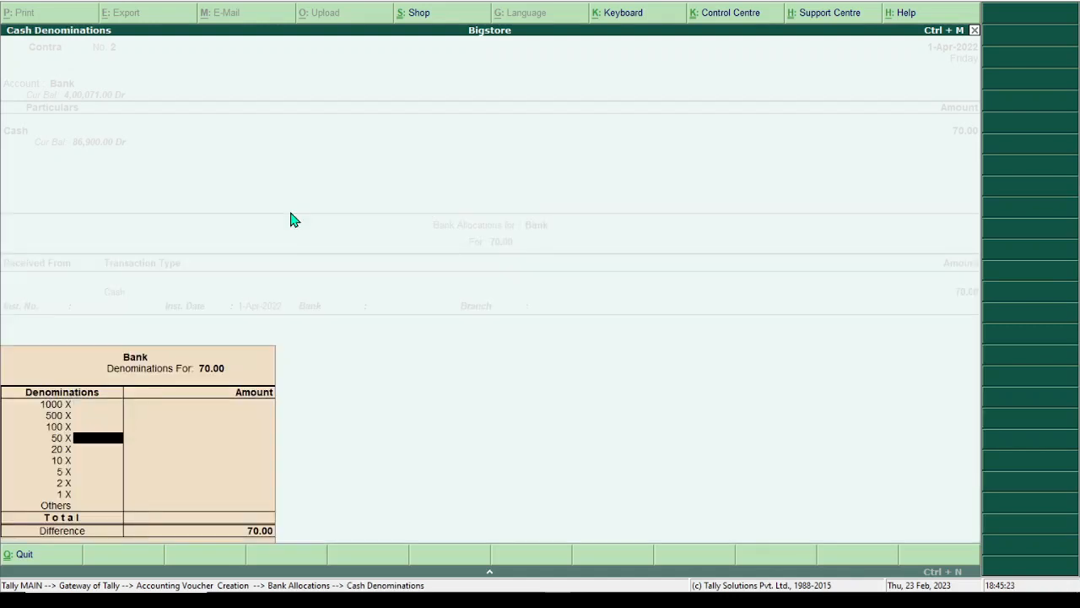
pyautogui.press('Return')
pyautogui.press('Return')
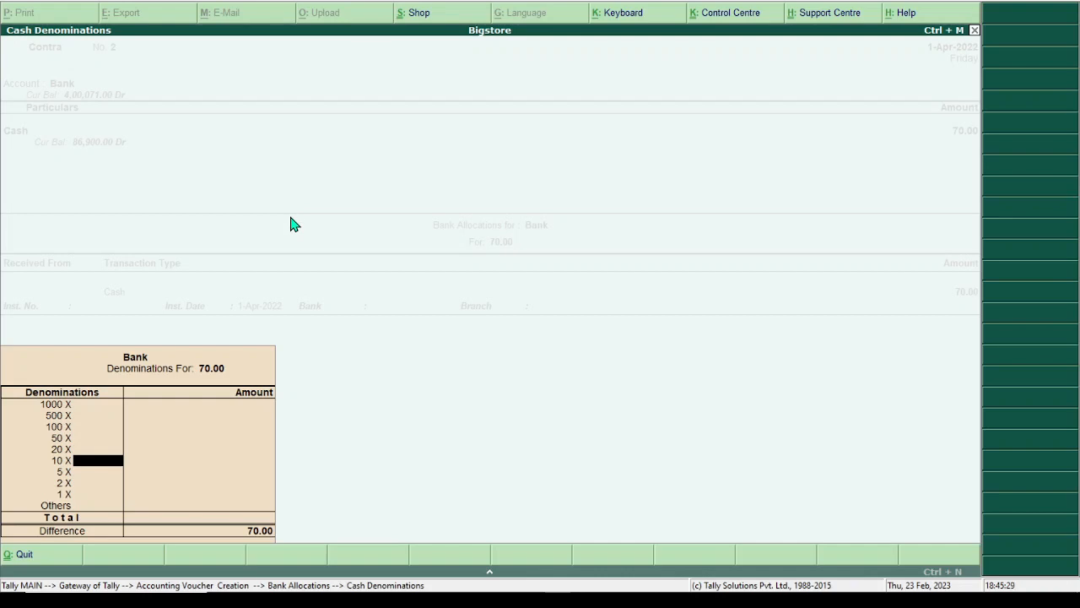
pyautogui.press('Return')
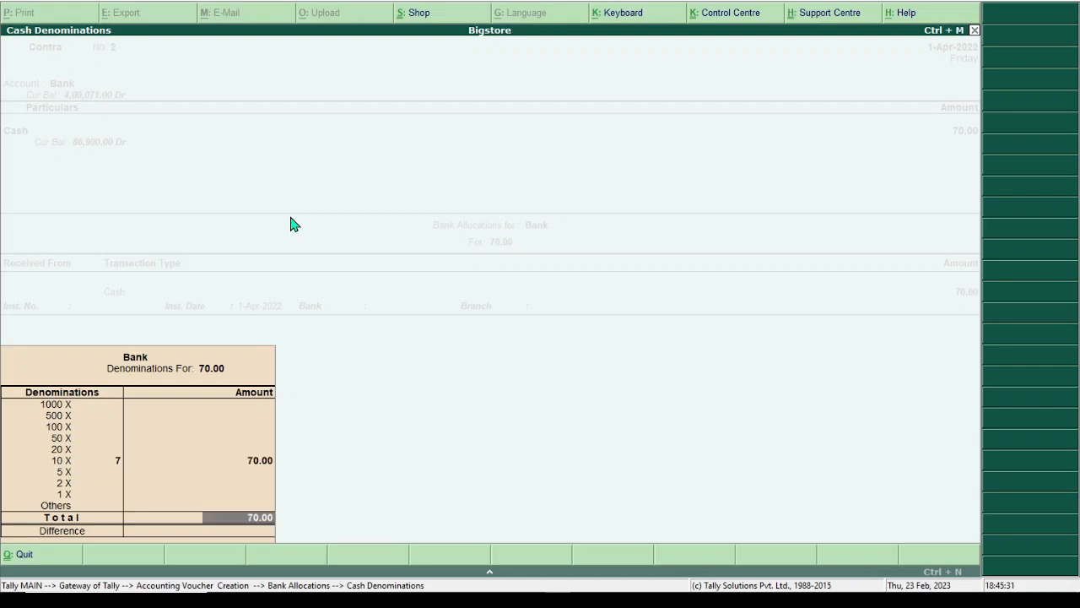
pyautogui.press('Return')
pyautogui.press('Return')
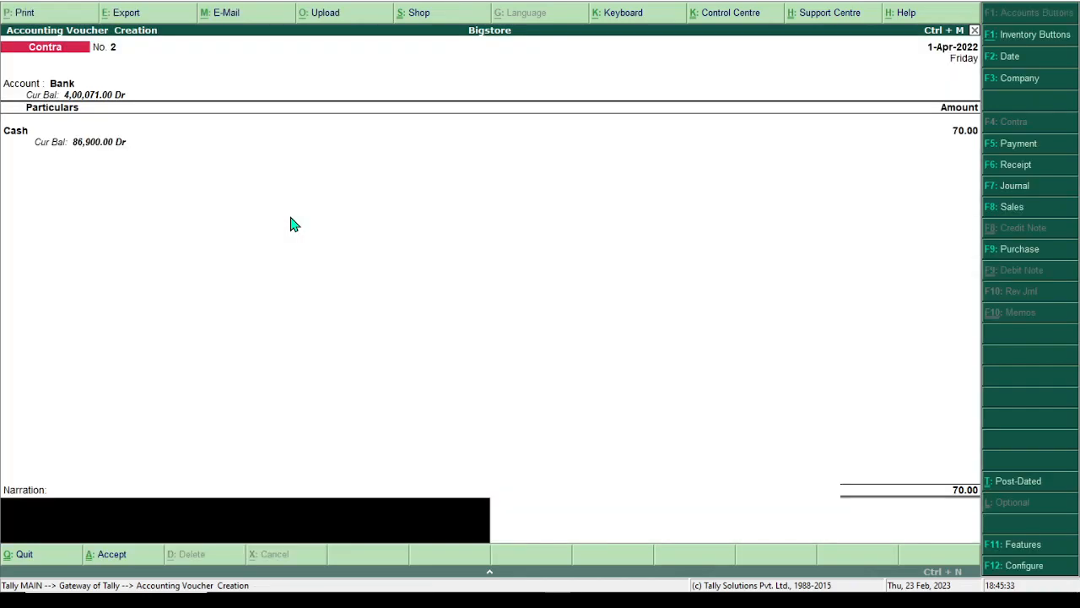
# Save the contra voucher without a narration and return to the Gateway of Tally.
pyautogui.press('Return')
pyautogui.press('Return')
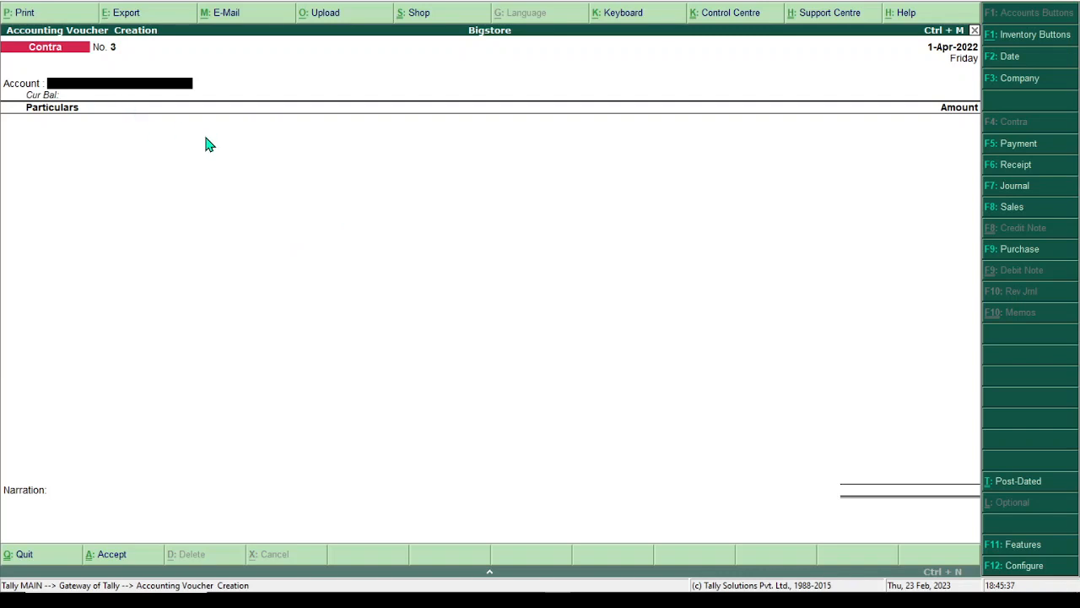
pyautogui.press('Escape')
pyautogui.press('Return')
pyautogui.press('Escape')
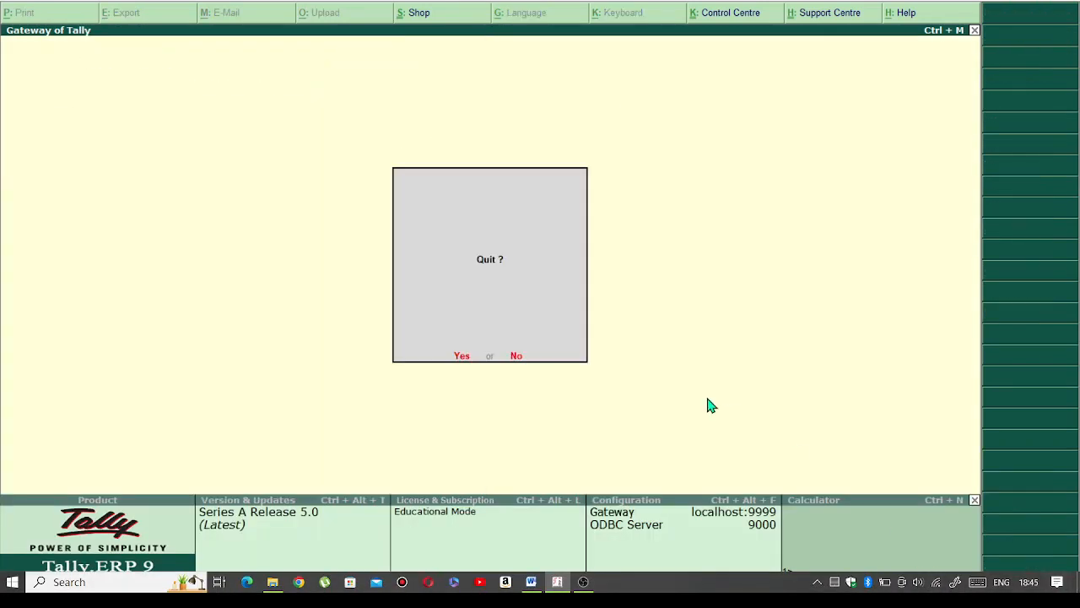
pyautogui.click(519, 358)
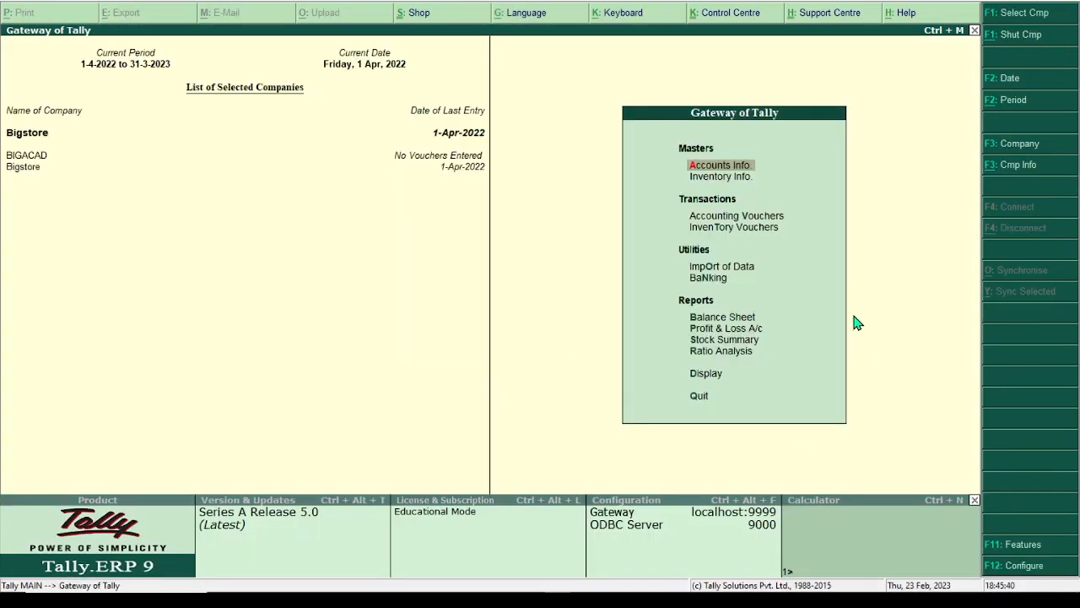
# Open the Balance Sheet in detailed view and examine Bank Accounts under Current Assets.
pyautogui.click(748, 320)
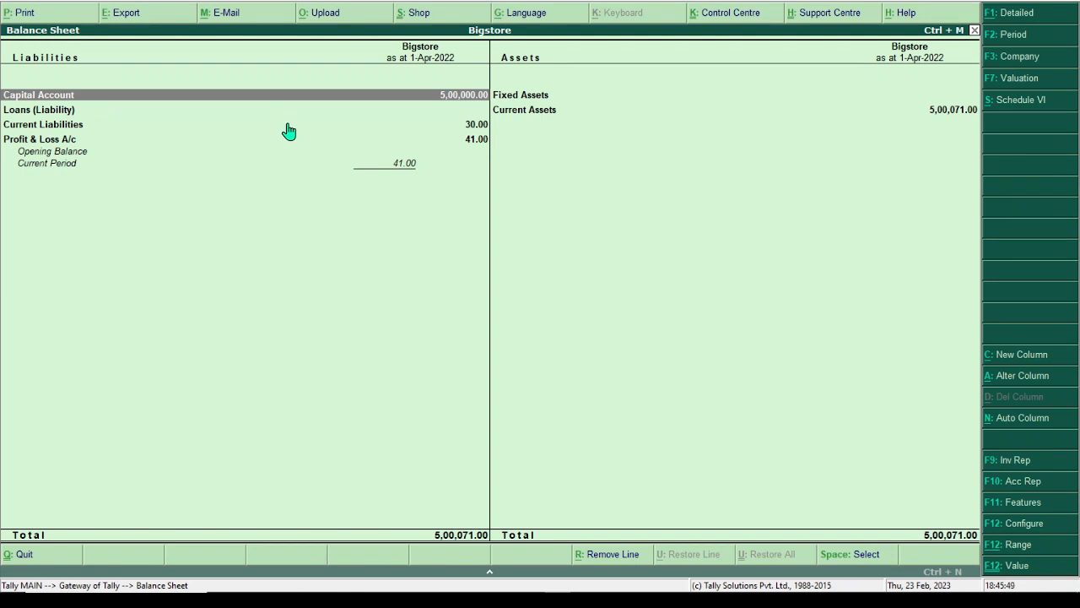
pyautogui.hotkey('alt', 'F1')
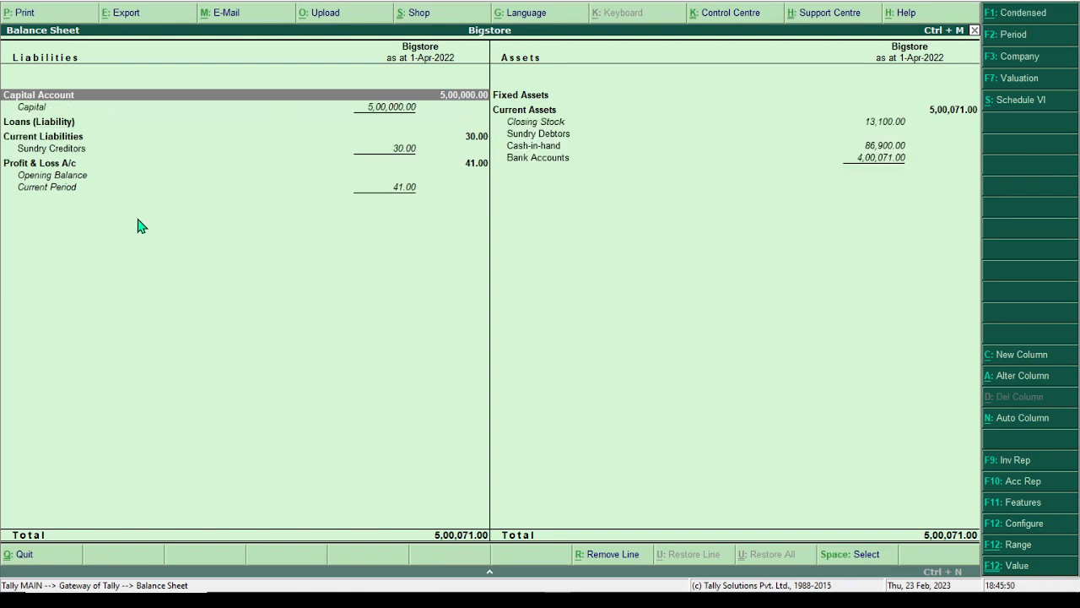
pyautogui.click(887, 162)
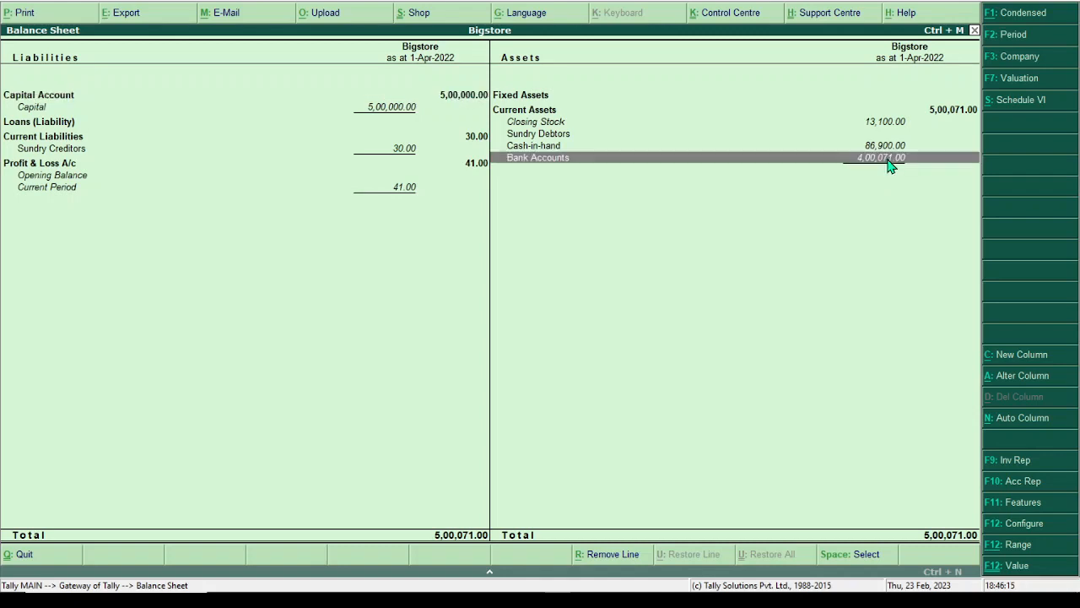
# Drill down from Cash-in-hand to the Cash ledger's monthly summary.
pyautogui.press('Up')
pyautogui.press('Return')
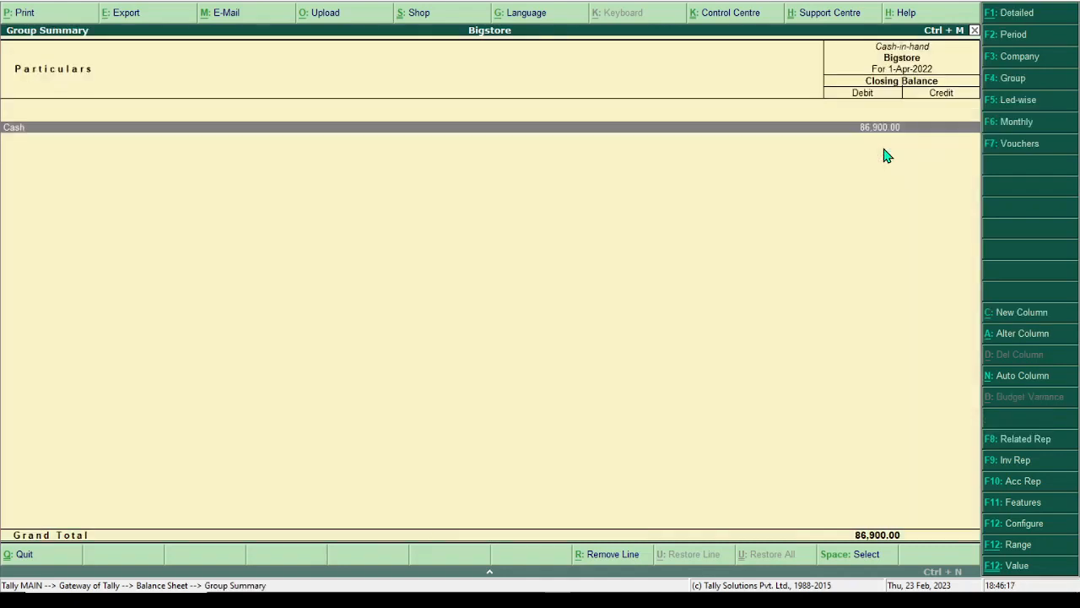
pyautogui.click(243, 135)
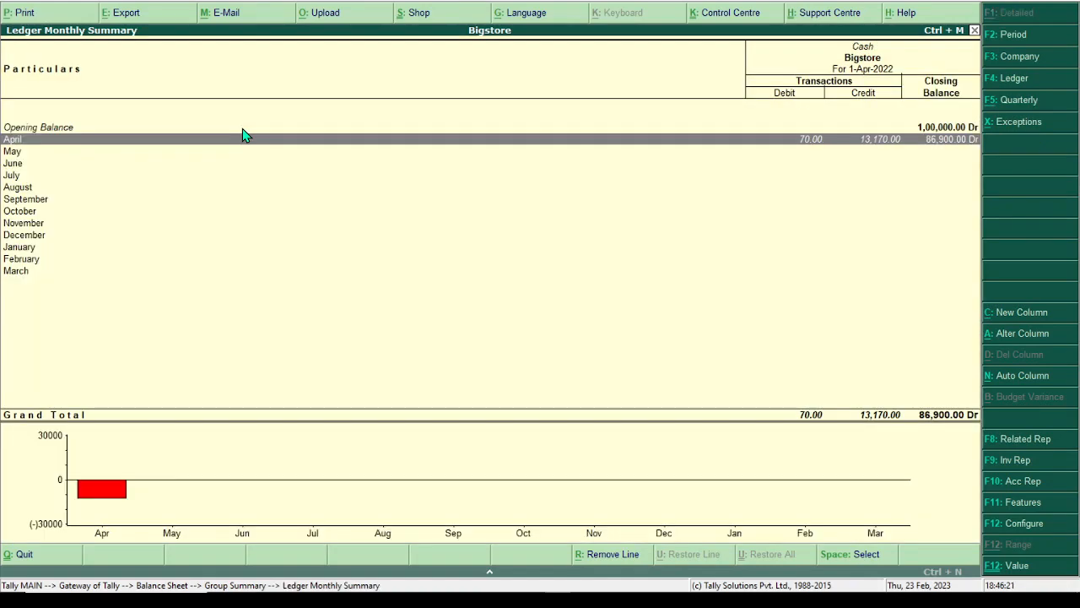
# View the Cash ledger's April vouchers, then go back to the Gateway of Tally.
pyautogui.click(820, 142)
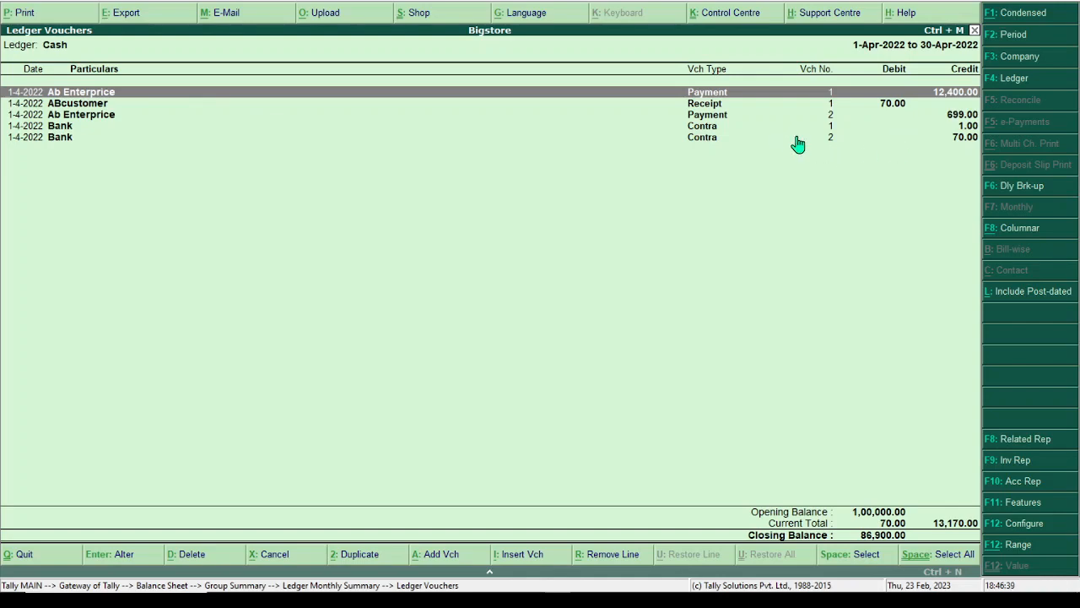
pyautogui.press('Escape')
pyautogui.press('Escape')
pyautogui.press('Escape')
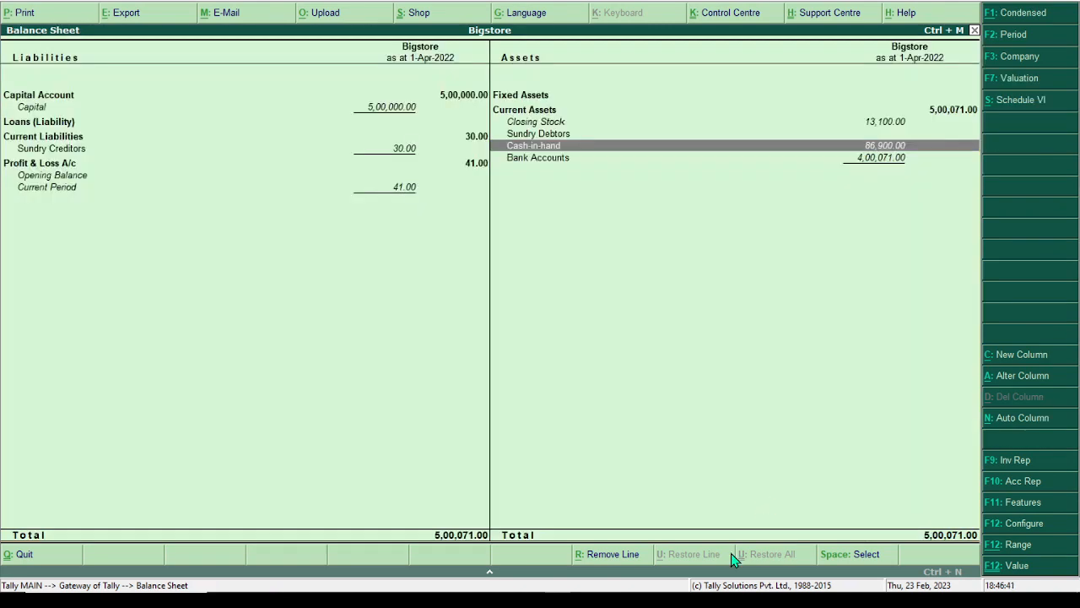
pyautogui.press('Escape')
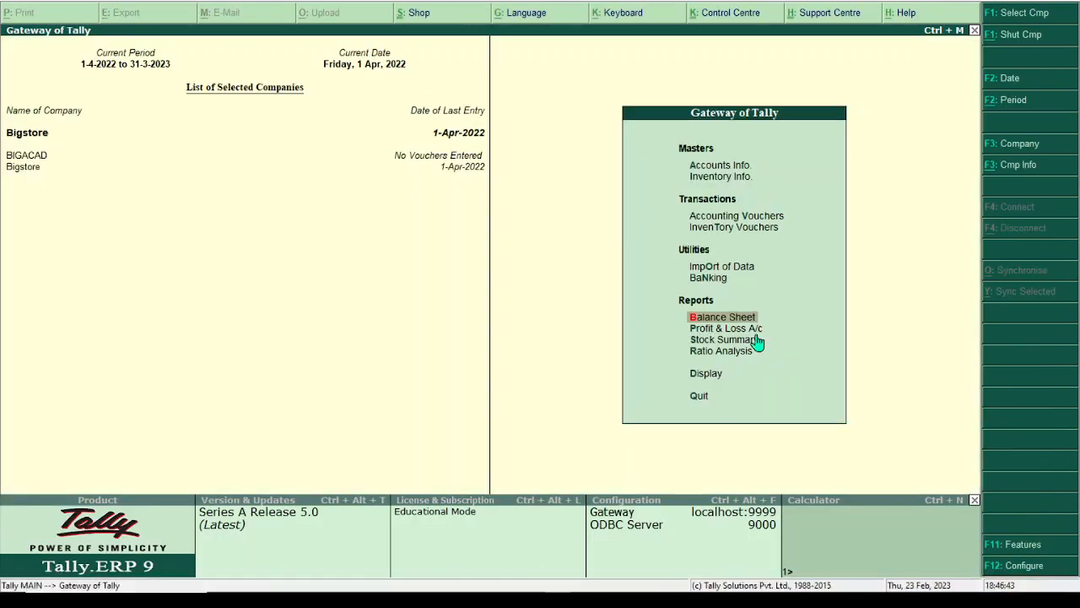
# Start a new contra voucher with Cash as the account and Bank as the ledger under Particulars.
pyautogui.click(747, 221)
pyautogui.click(747, 217)
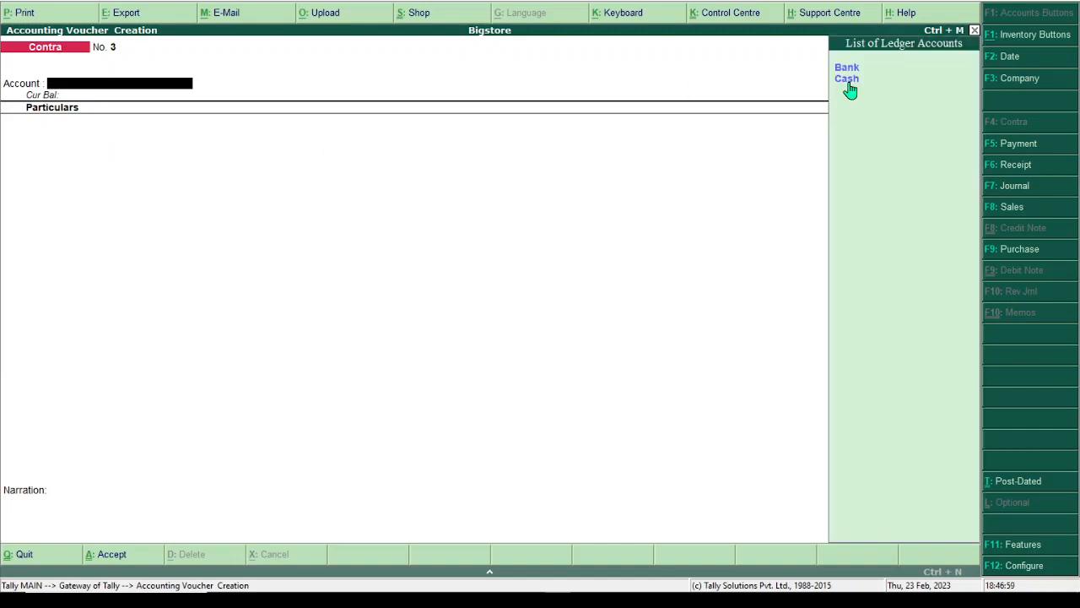
pyautogui.doubleClick(847, 80)
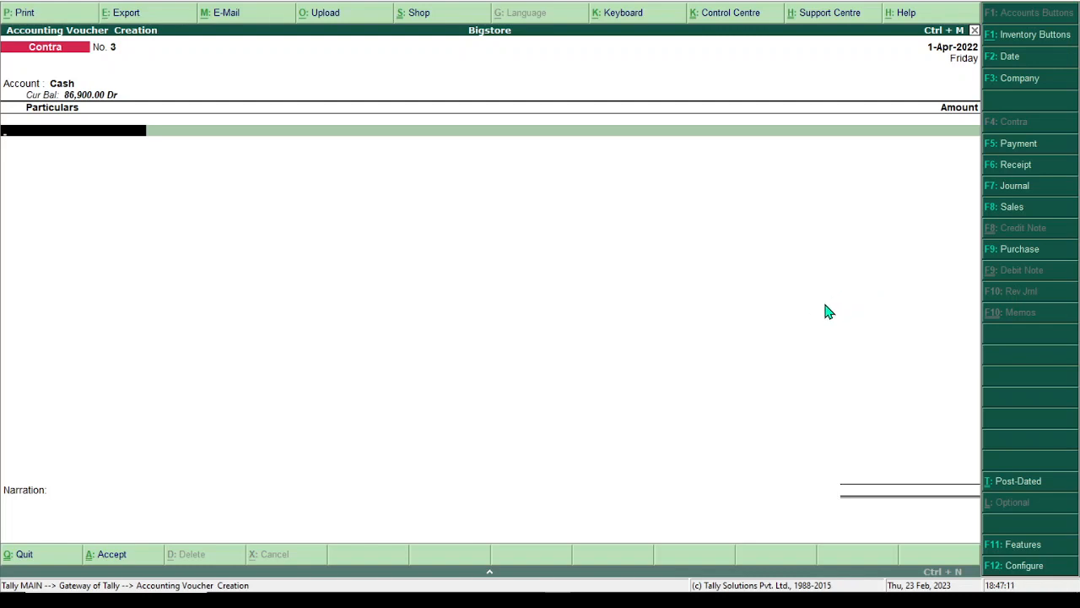
pyautogui.press('space')
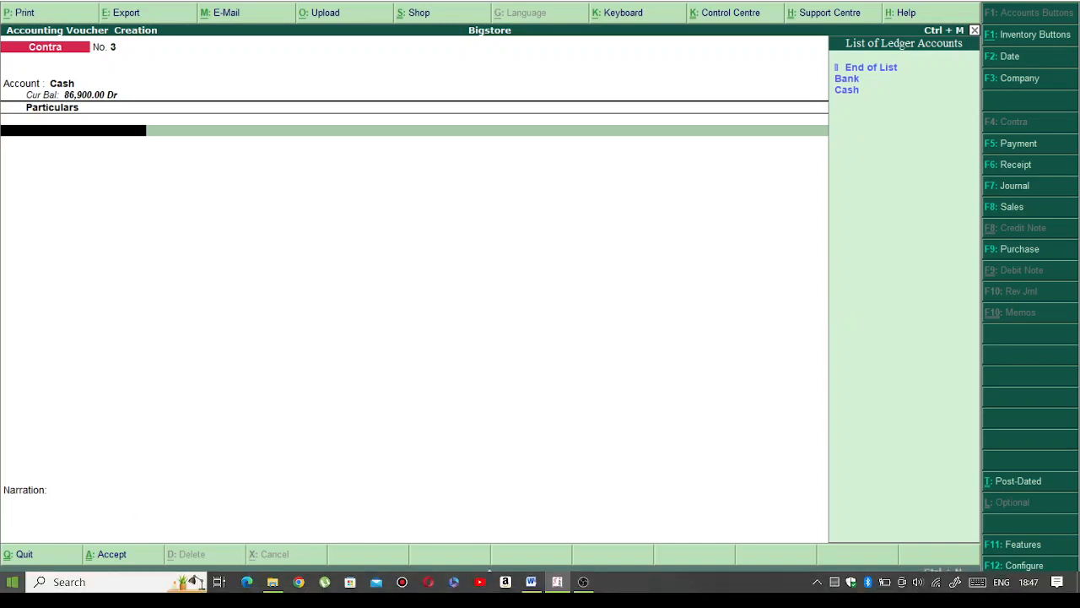
pyautogui.press('Down')
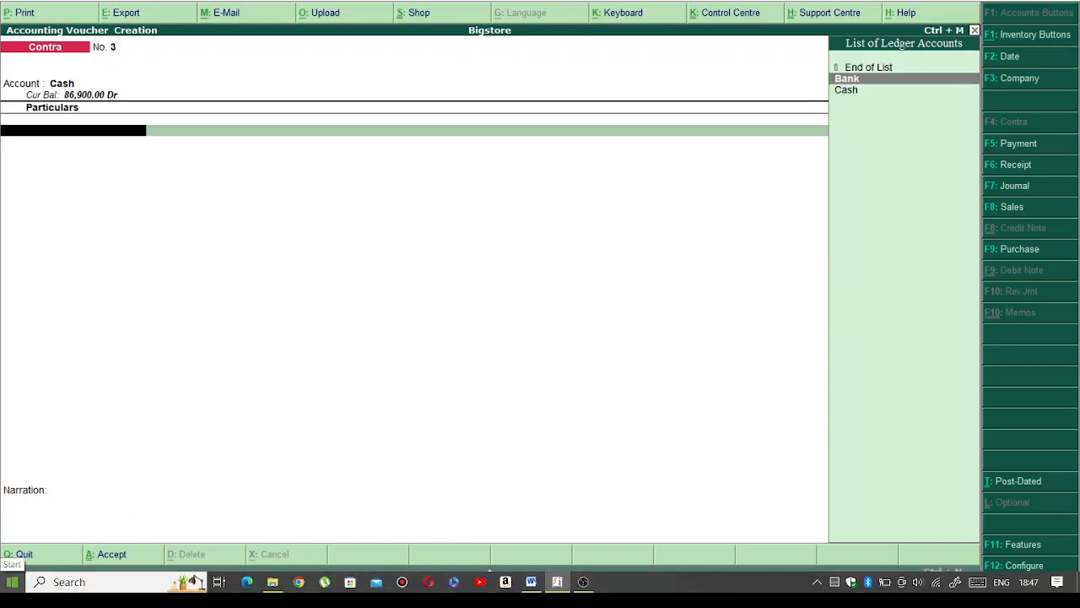
pyautogui.press('Return')
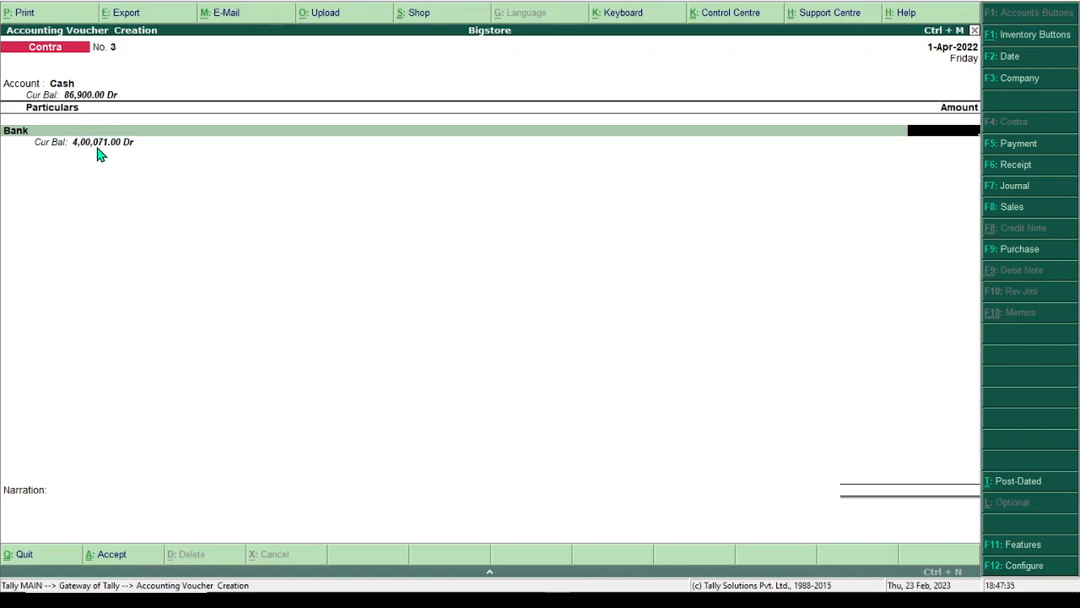
# Enter 71 as the Bank amount and accept the bank allocation as a Cheque favouring Self for 71.00.
pyautogui.write('71')
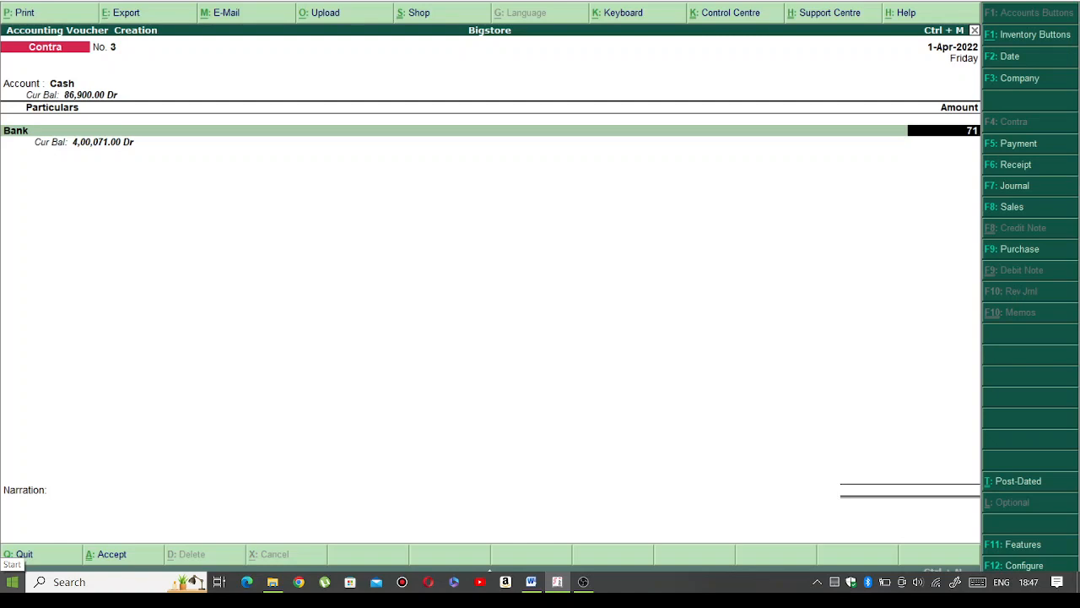
pyautogui.press('Return')
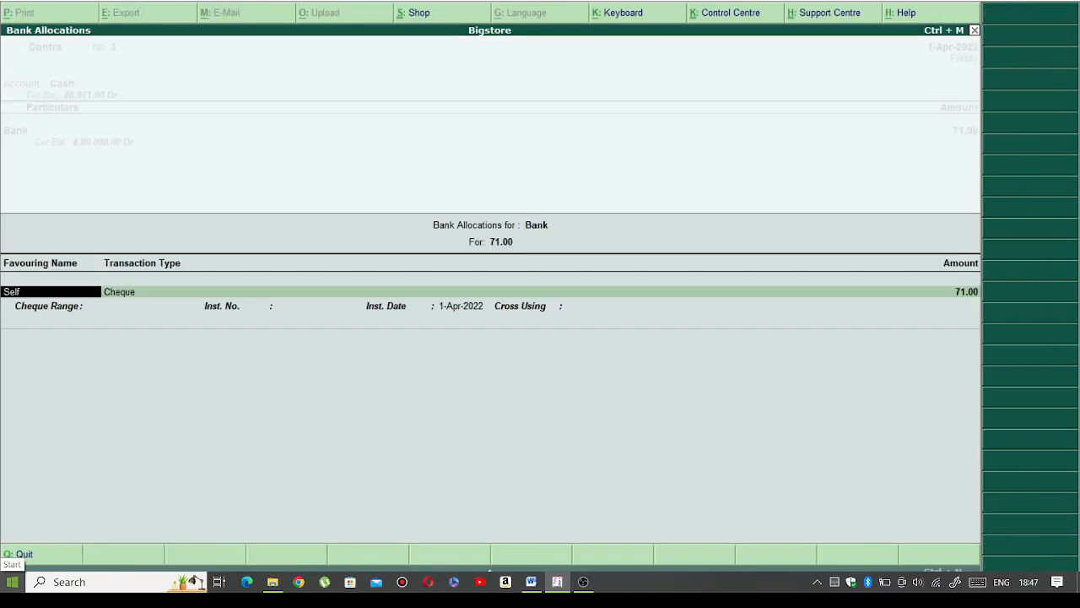
pyautogui.press('Return')
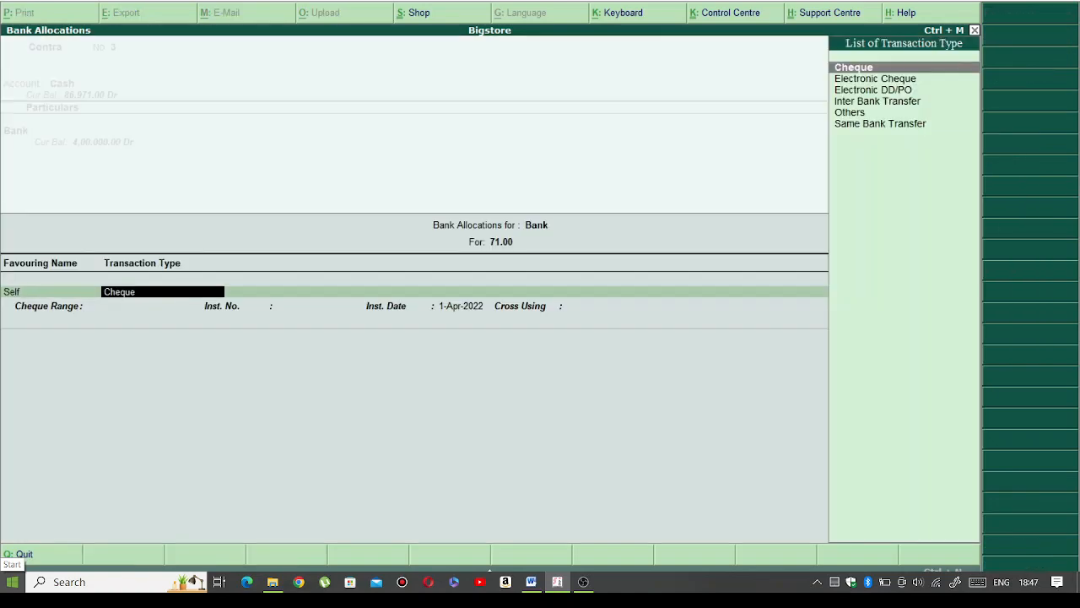
pyautogui.press('Return')
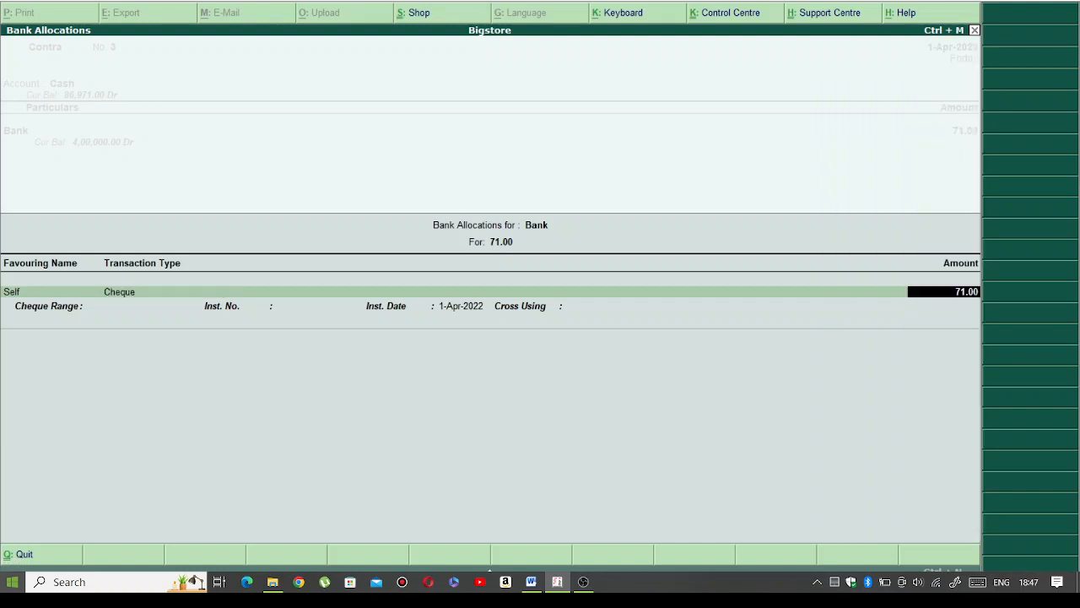
pyautogui.press('Return')
pyautogui.press('Return')
pyautogui.press('Return')
pyautogui.press('Return')
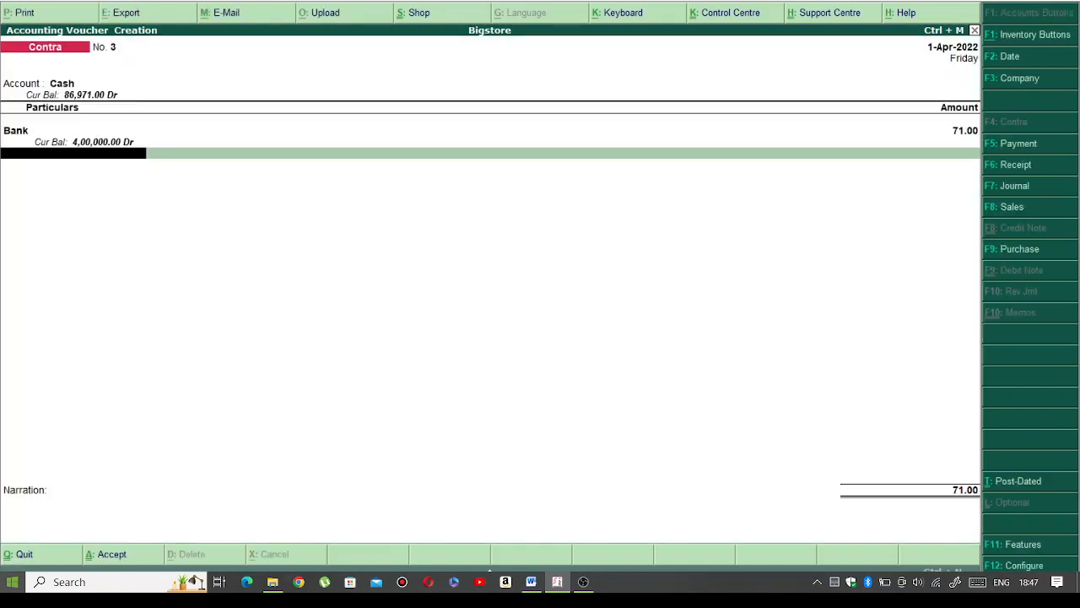
# Save the contra voucher without a narration and exit voucher creation to the Gateway of Tally.
pyautogui.press('Return')
pyautogui.press('Return')
pyautogui.press('Return')
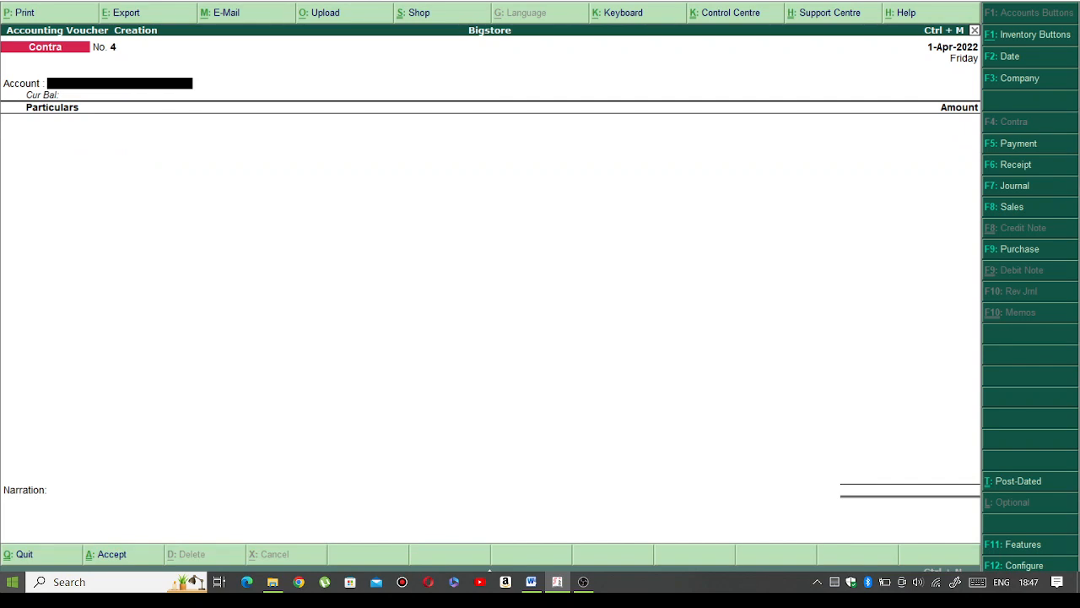
pyautogui.press('Escape')
pyautogui.press('Return')
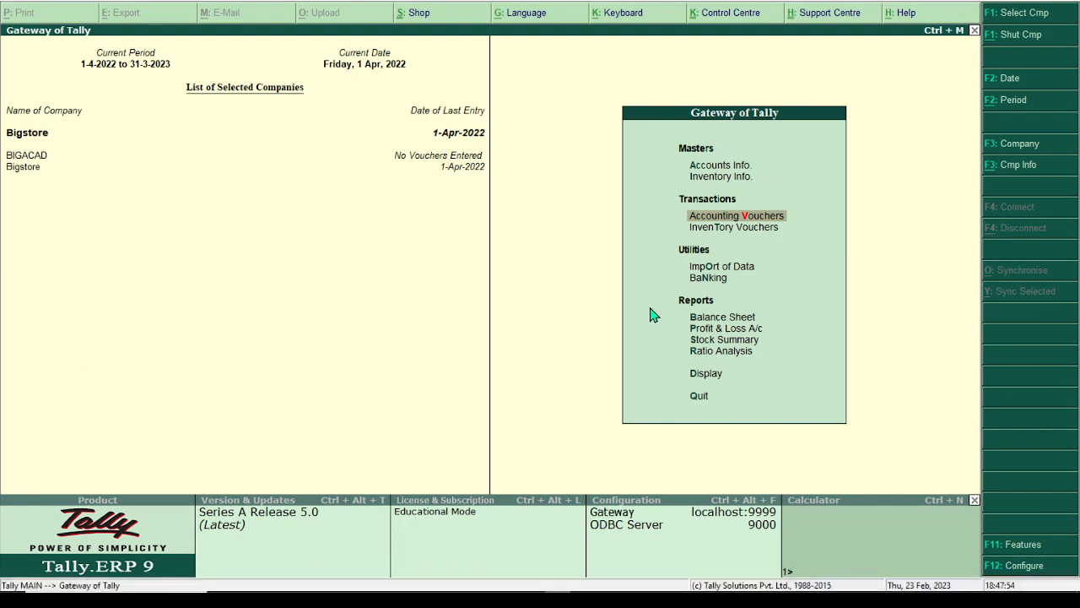
# Open the Balance Sheet in detailed view and check the Bank Accounts group summary.
pyautogui.click(705, 318)
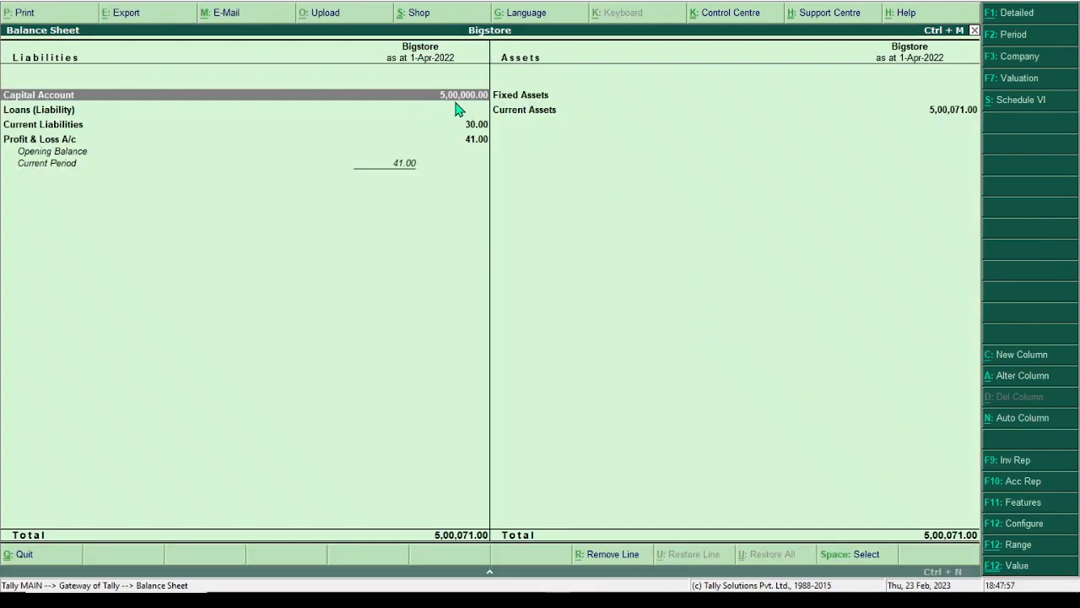
pyautogui.hotkey('alt', 'F1')
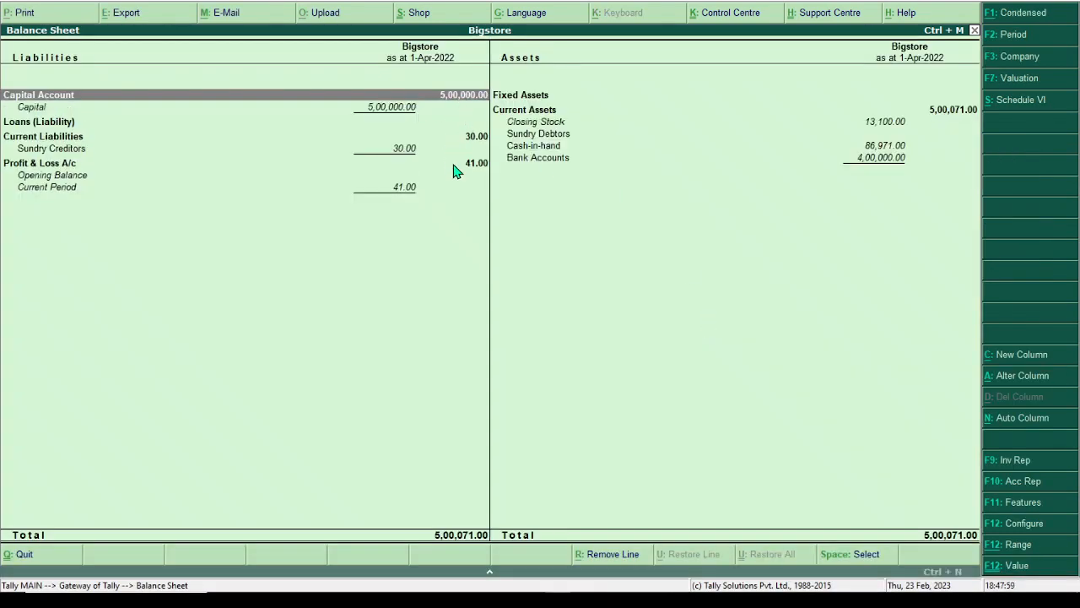
pyautogui.doubleClick(550, 160)
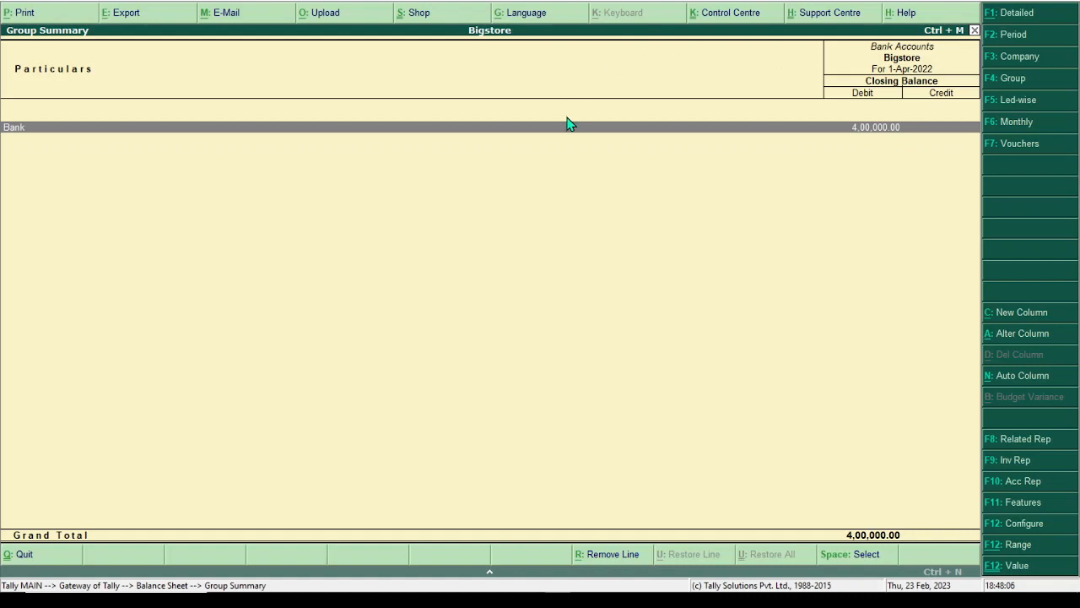
pyautogui.press('Escape')
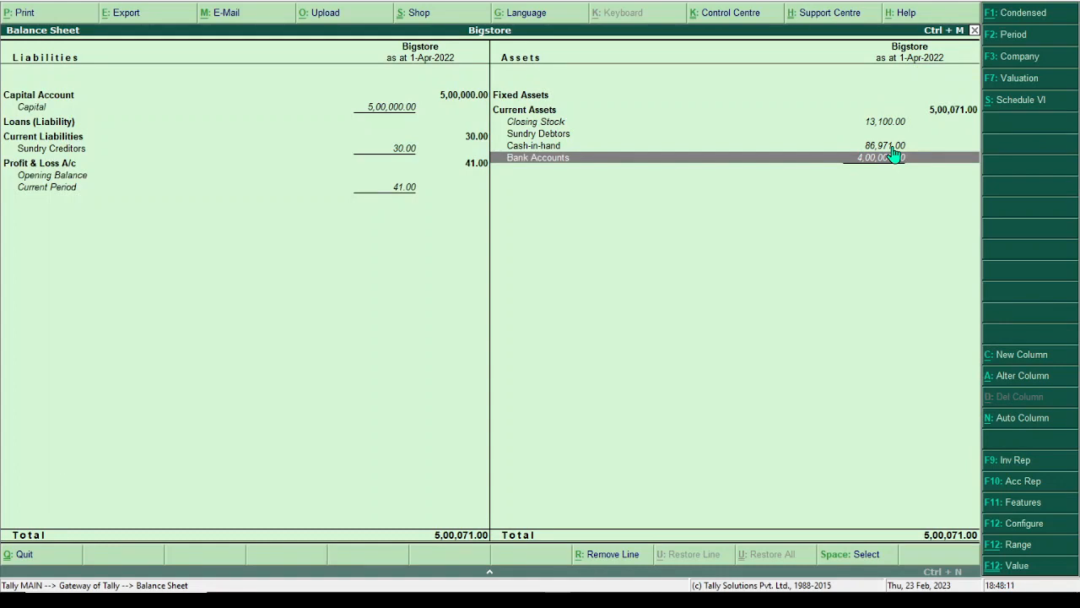
# Check the Cash-in-hand group summary from the Balance Sheet, then close the reports back to the Gateway of Tally.
pyautogui.doubleClick(897, 147)
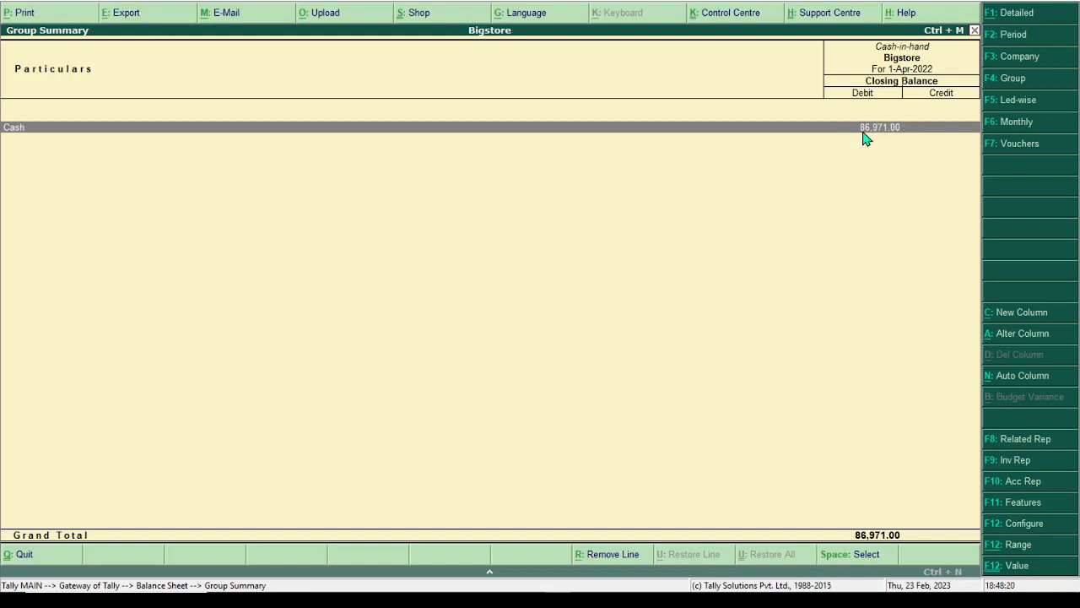
pyautogui.click(878, 129)
pyautogui.press('Escape')
pyautogui.press('Escape')
pyautogui.press('Escape')
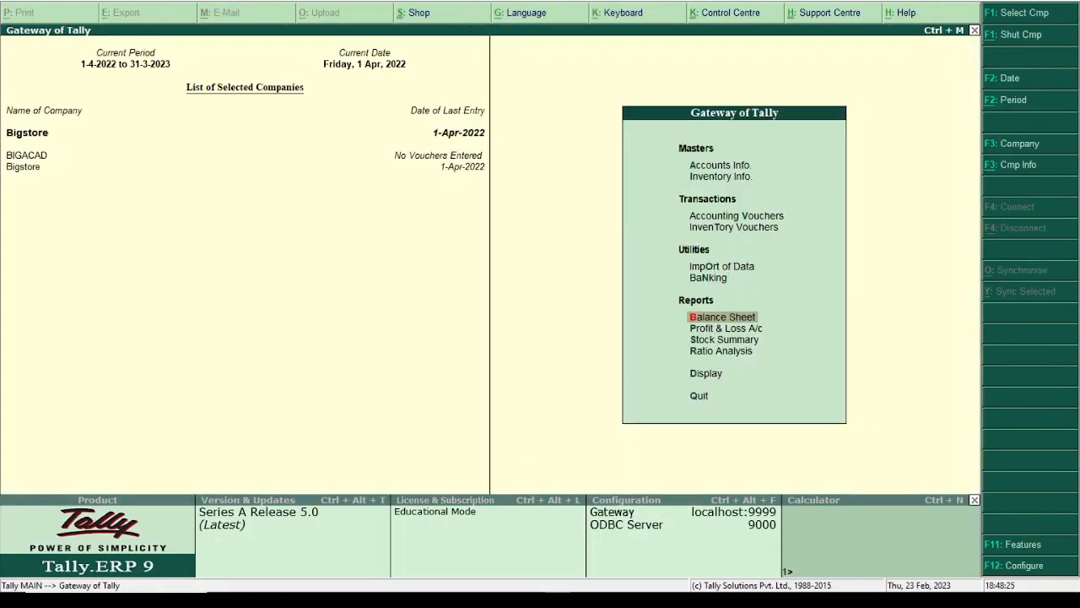
# Switch to the Word notes and read Steps for Godown, highlighting "for maintaining multiple Godown/locations" in step 4.
pyautogui.moveTo(644, 582)
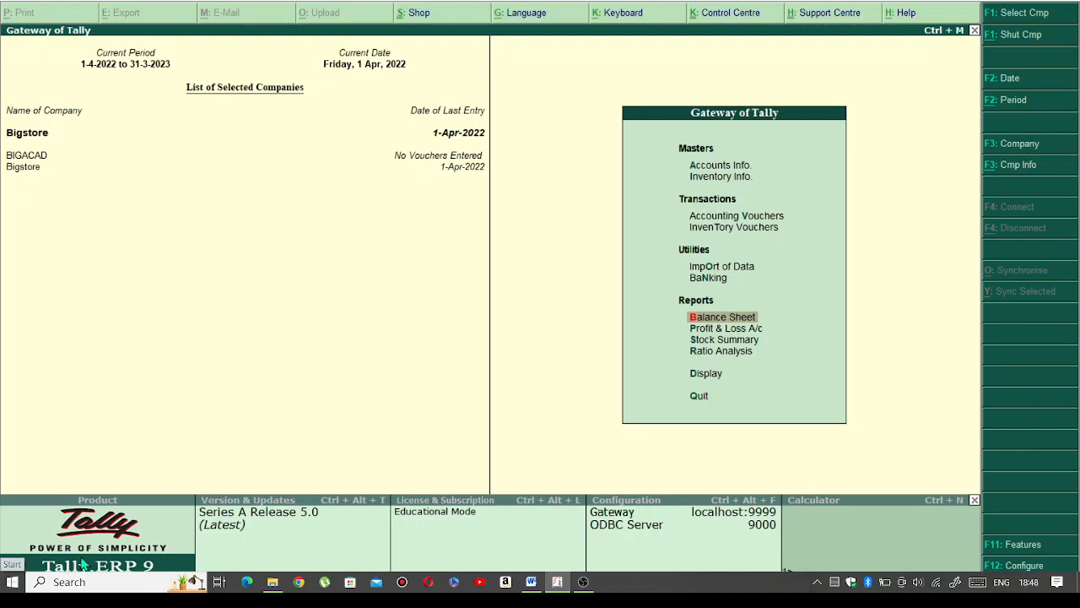
pyautogui.moveTo(12, 582)
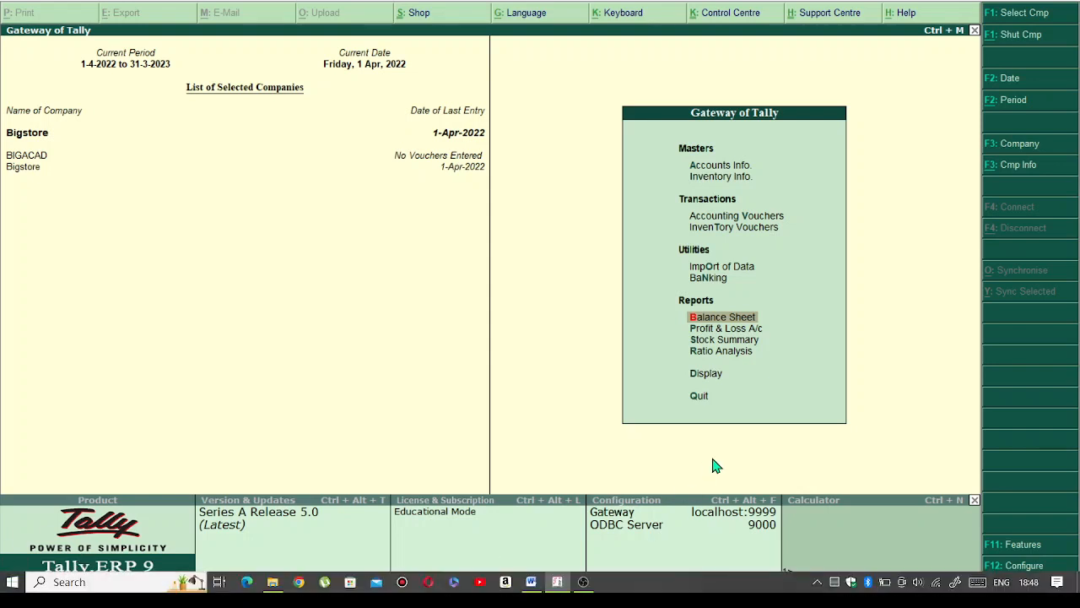
pyautogui.moveTo(570, 589)
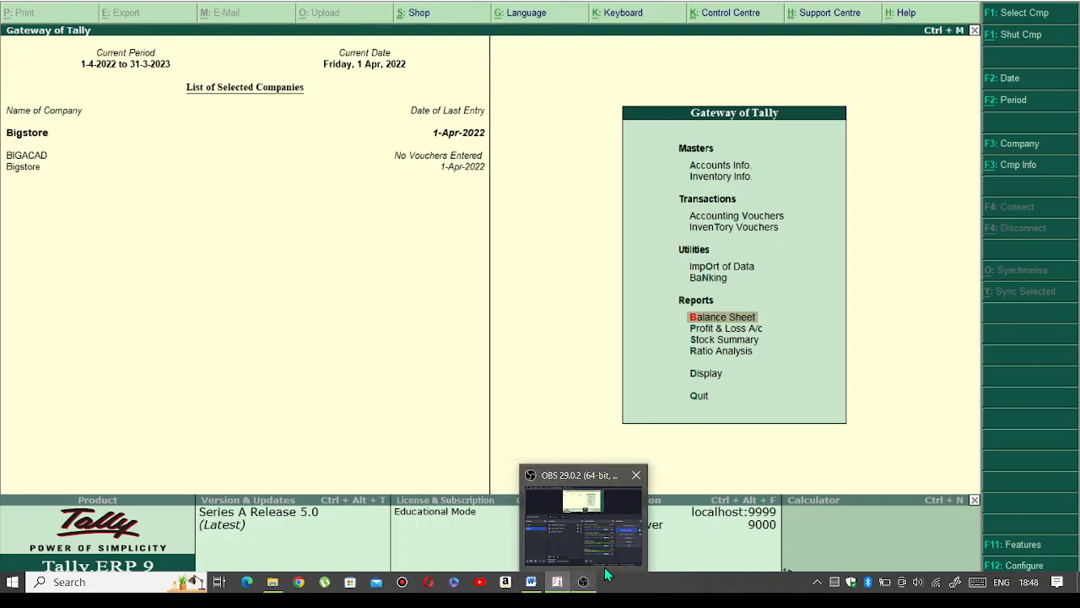
pyautogui.moveTo(605, 544)
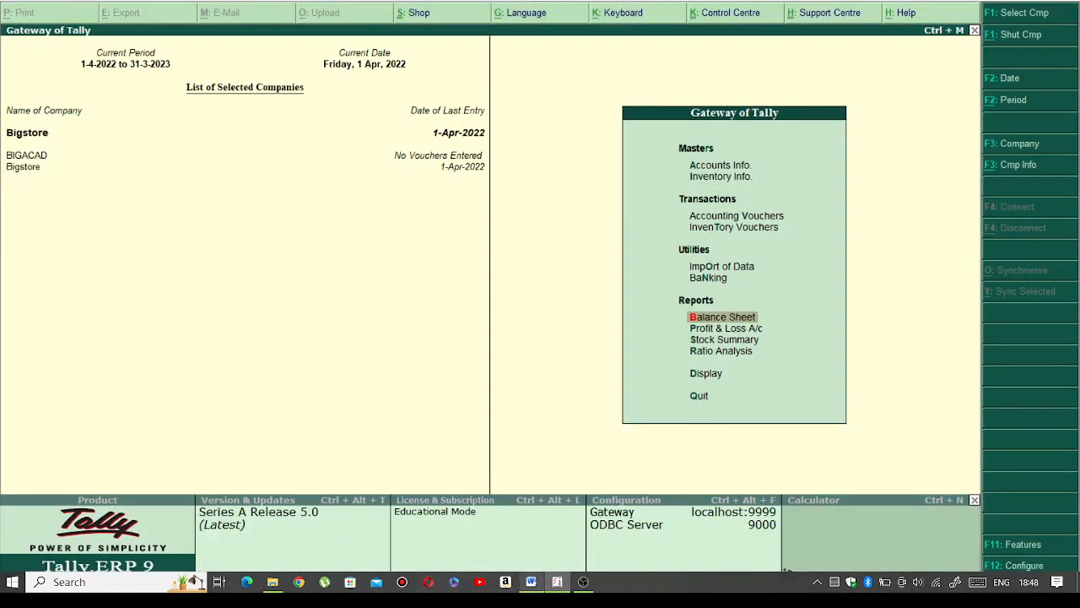
pyautogui.click(525, 586)
pyautogui.scroll(-3, 533, 340)
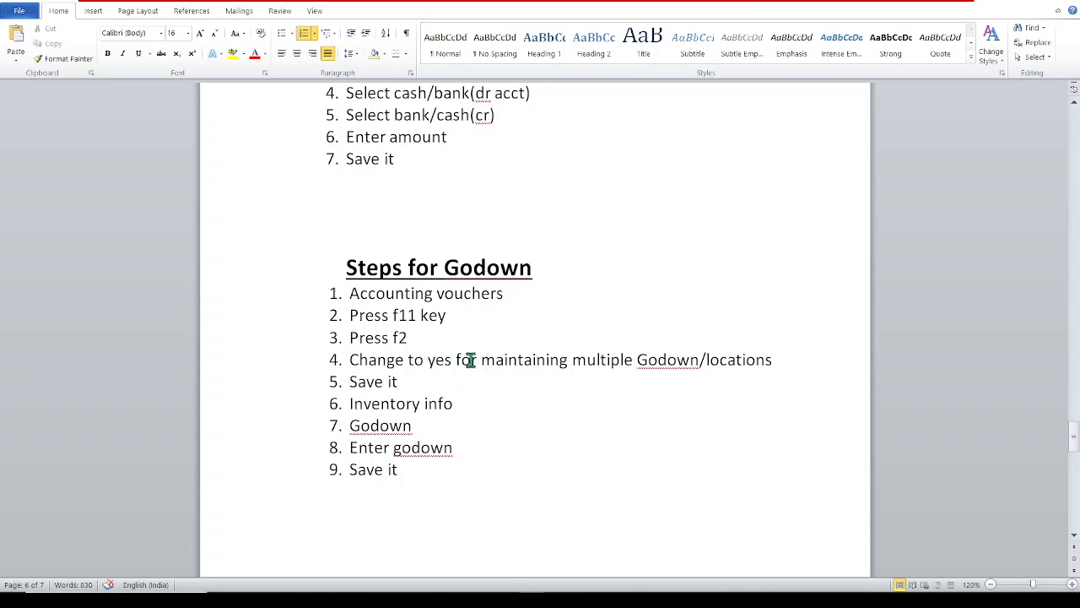
pyautogui.moveTo(471, 360); pyautogui.dragTo(769, 359)
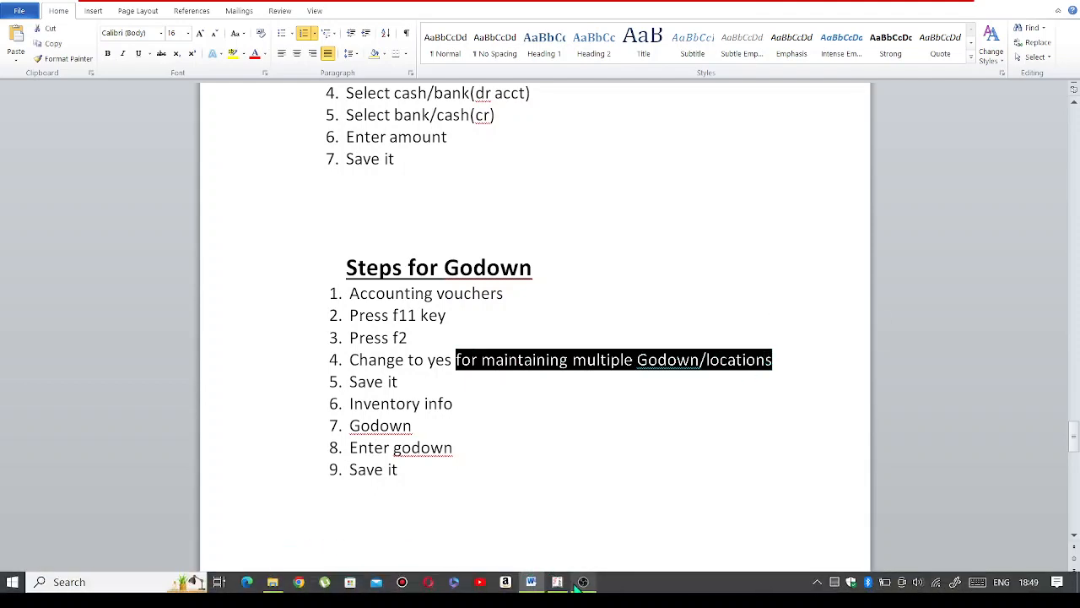
# Switch back to Tally.ERP 9 and open the company's Inventory Features from the accounting voucher screen.
pyautogui.click(557, 581)
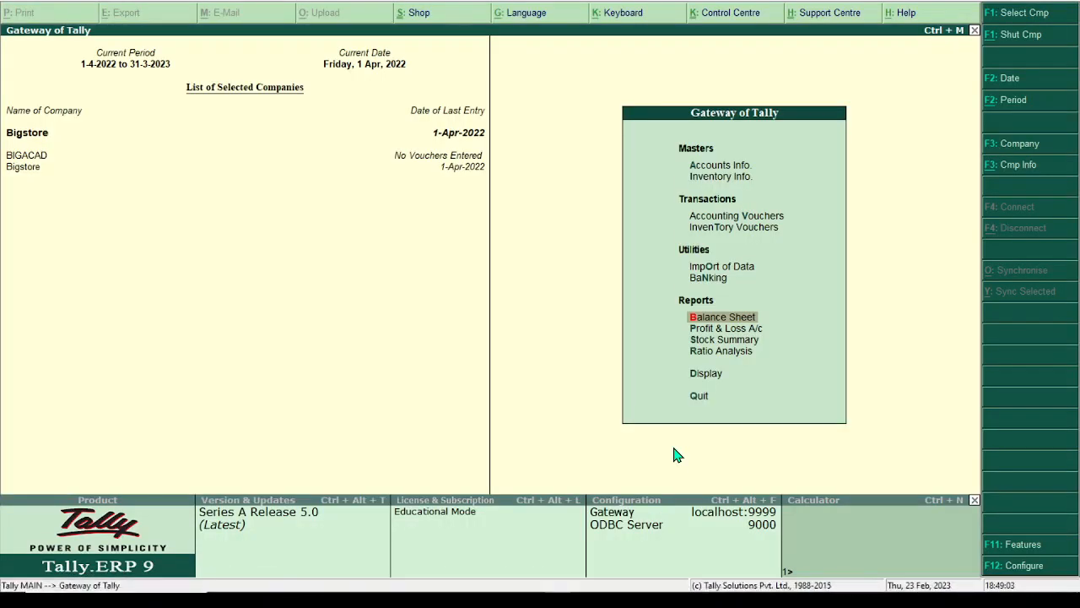
pyautogui.click(778, 217)
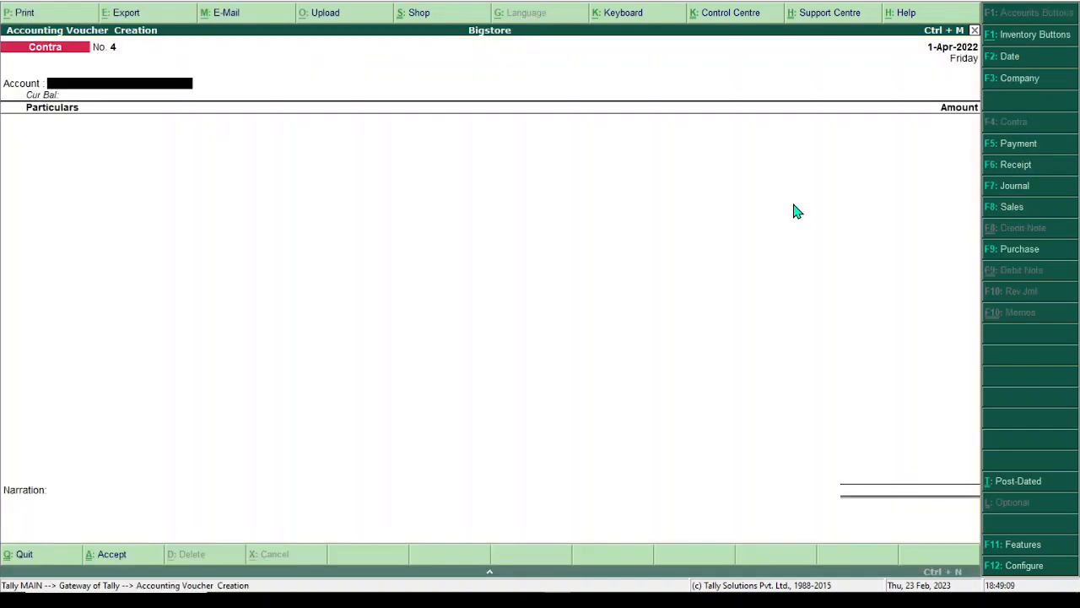
pyautogui.press('F12')
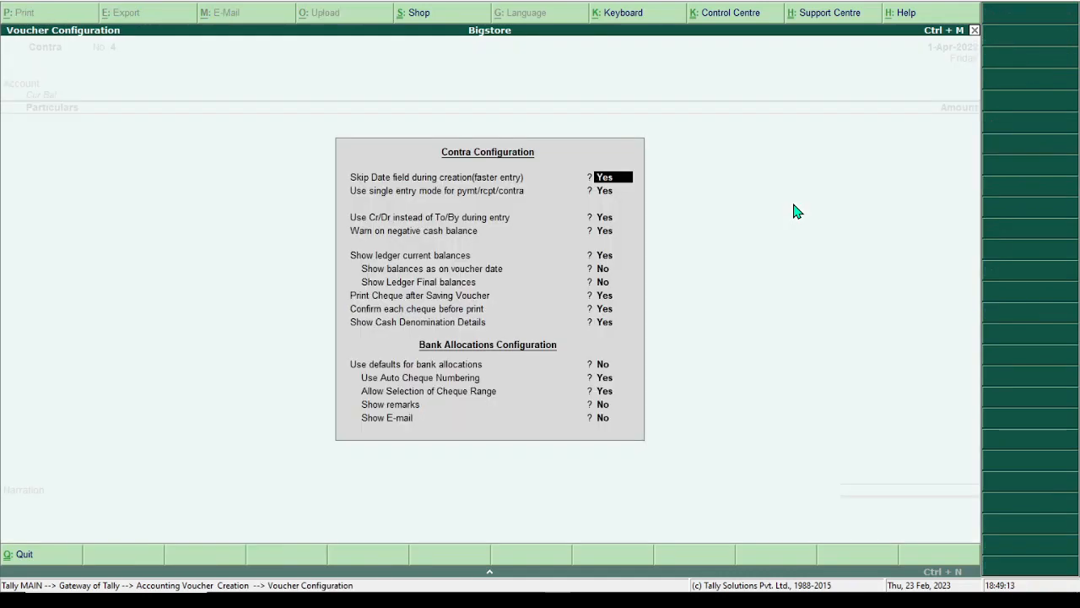
pyautogui.hotkey('ctrl', 'a')
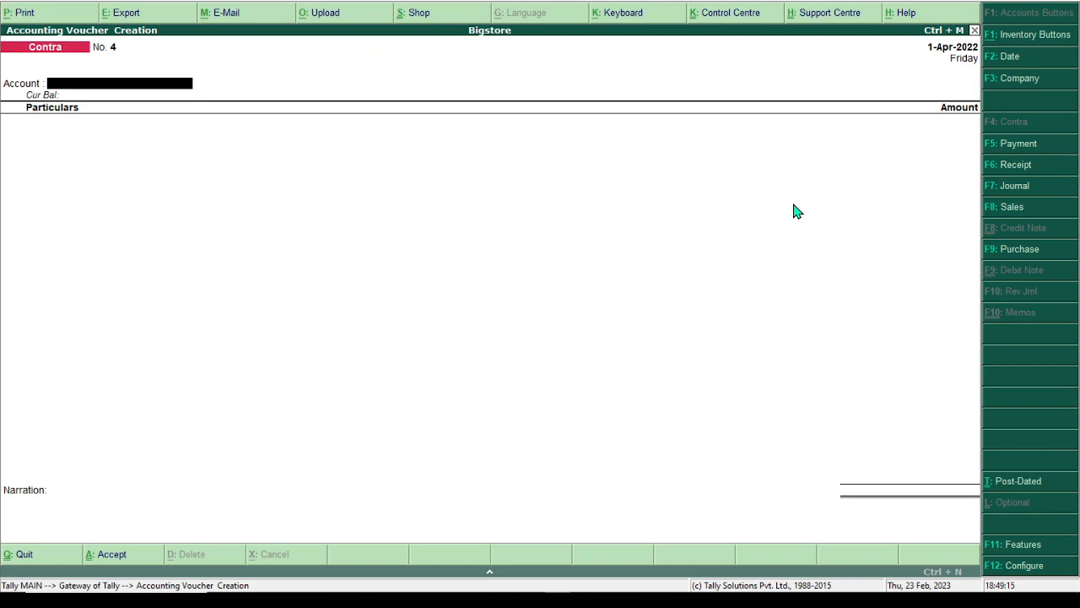
pyautogui.press('F11')
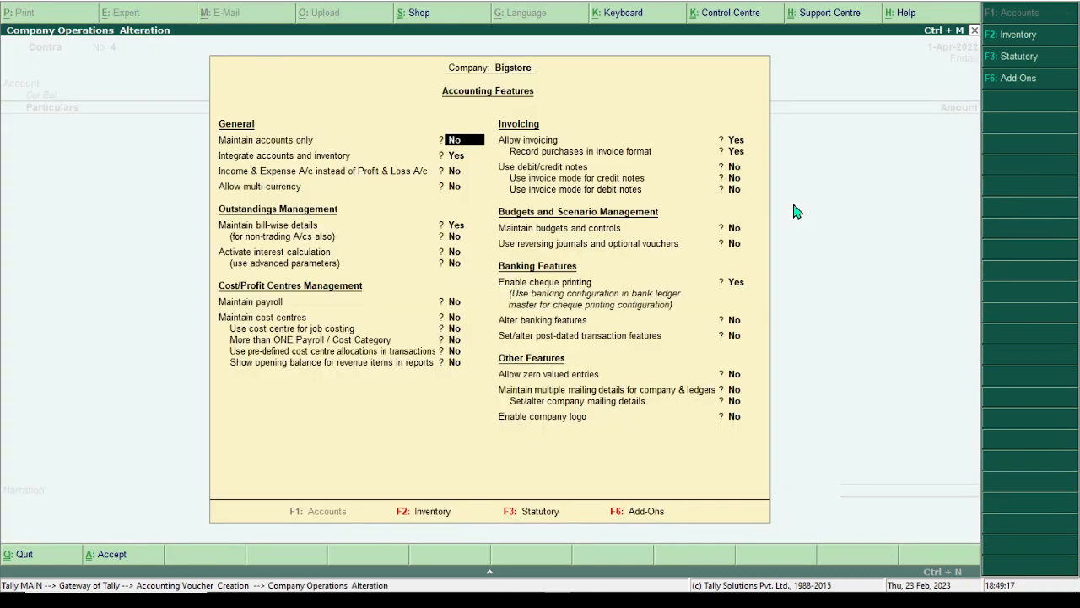
pyautogui.press('F2')
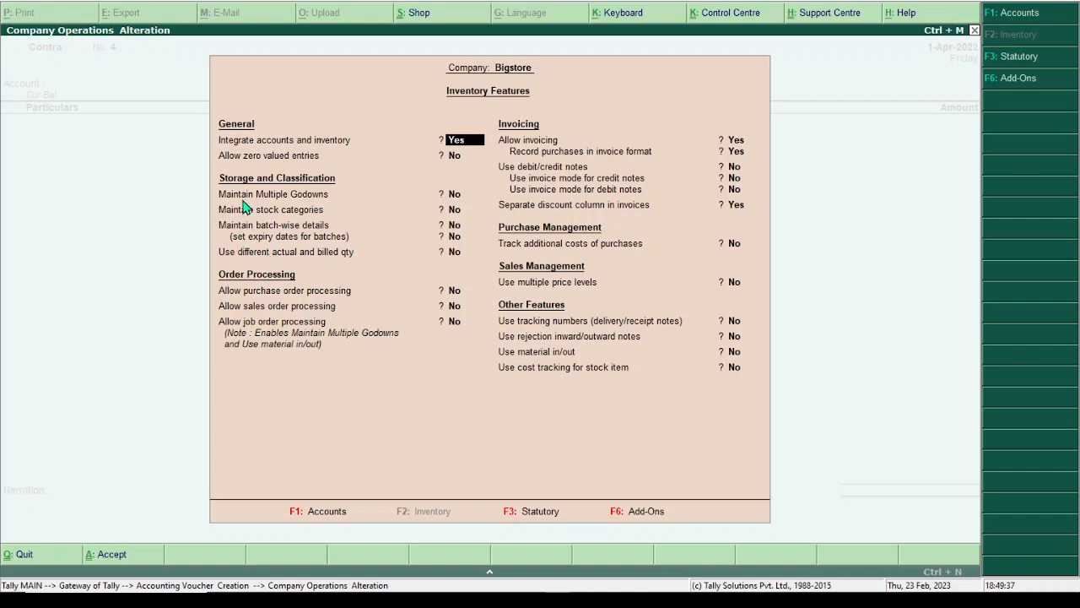
# Set Maintain Multiple Godowns to Yes, keep the other inventory features as they are, and save the Inventory Features.
pyautogui.click(455, 197)
pyautogui.press('Return')
pyautogui.press('Return')
pyautogui.press('Return')
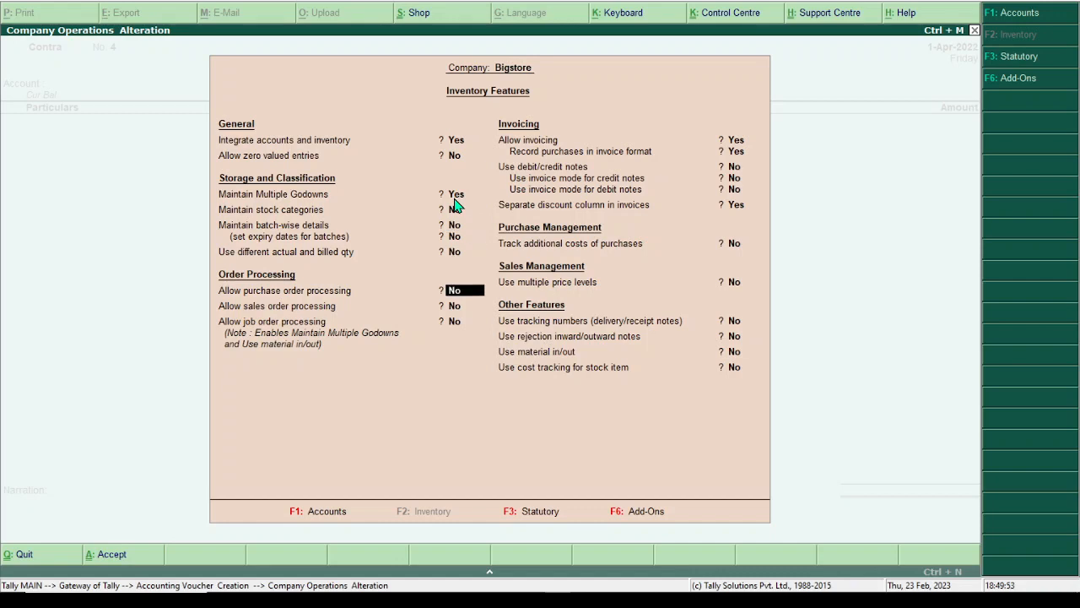
pyautogui.press('Return')
pyautogui.press('Return')
pyautogui.press('Return')
pyautogui.press('Return')
pyautogui.press('Return')
pyautogui.press('Return')
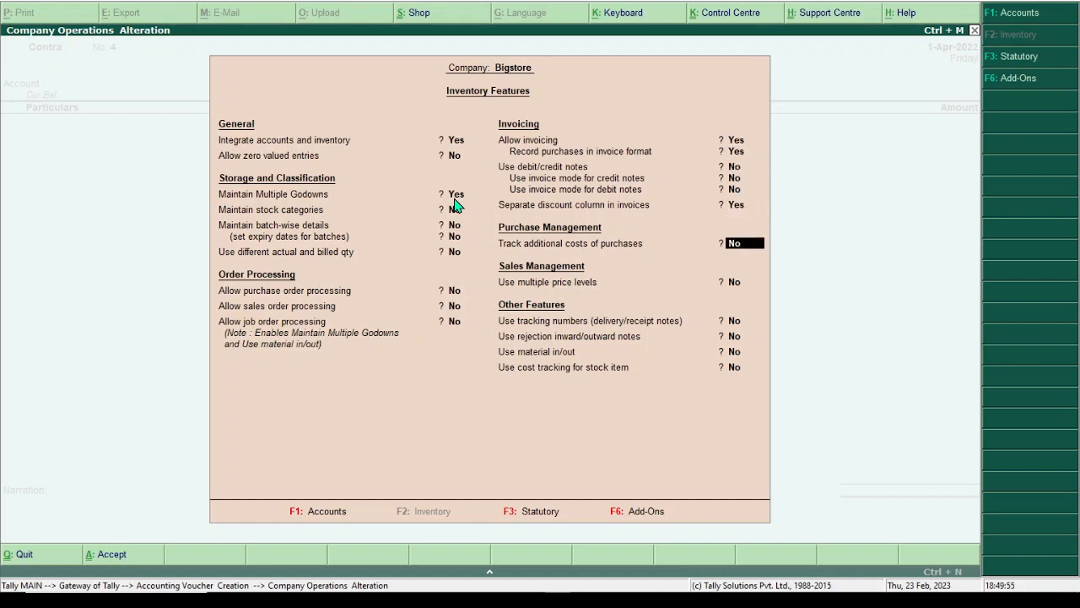
pyautogui.press('Return')
pyautogui.press('Return')
pyautogui.press('Return')
pyautogui.press('Return')
pyautogui.press('Return')
pyautogui.press('Return')
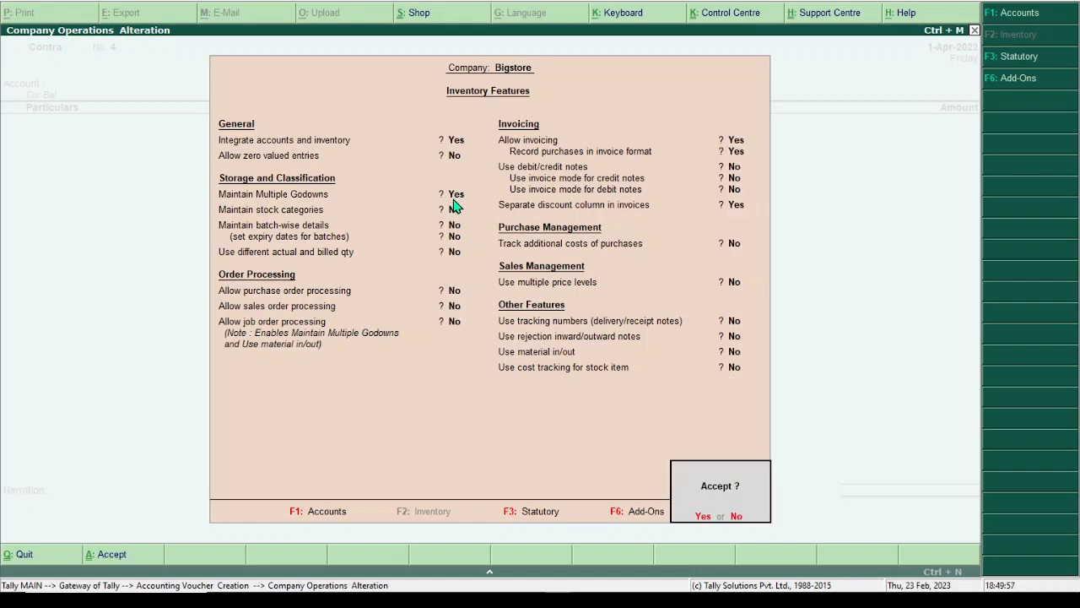
pyautogui.press('Return')
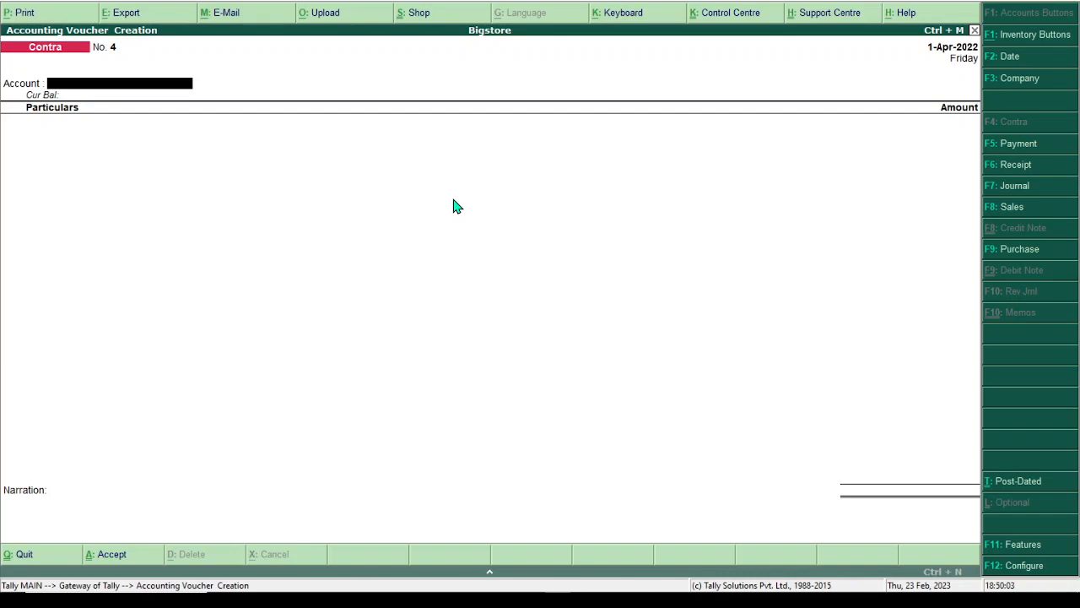
# Quit the contra voucher and open the single Godown Creation form from Inventory Info.
pyautogui.press('Escape')
pyautogui.press('y')
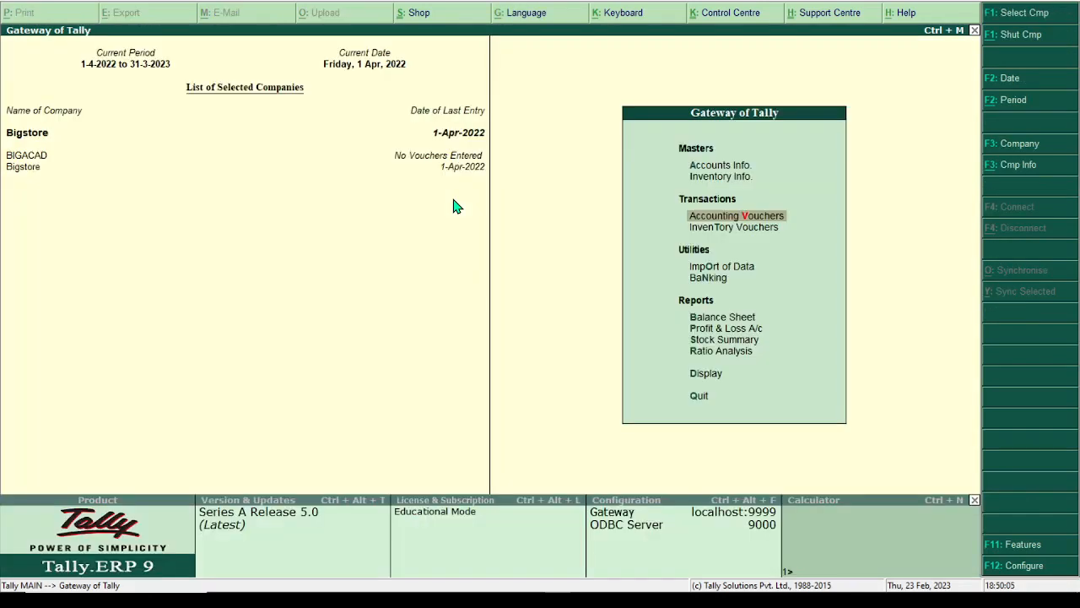
pyautogui.click(746, 180)
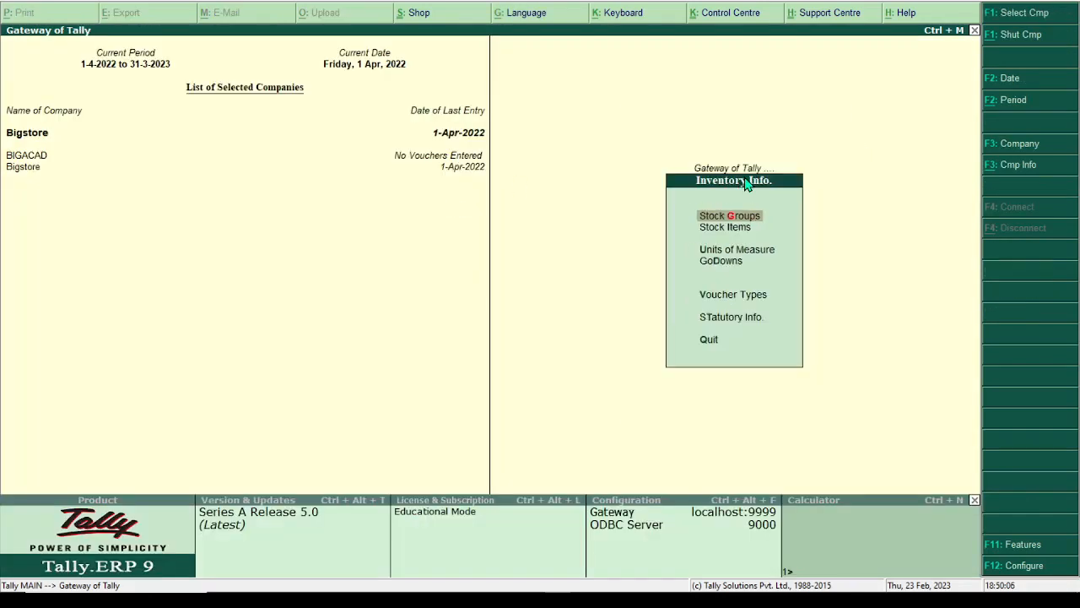
pyautogui.click(736, 267)
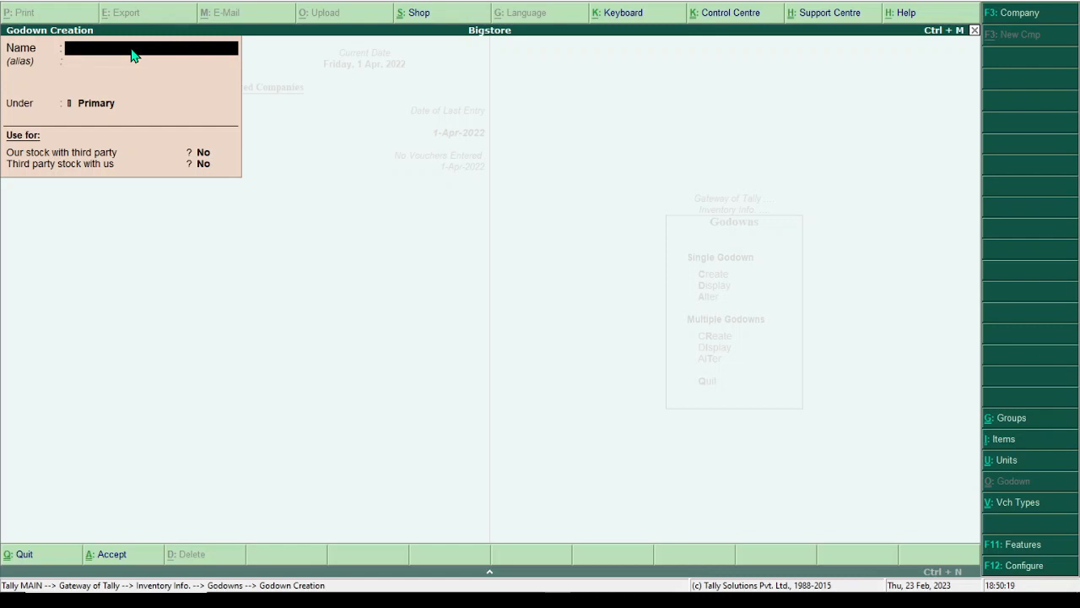
# Create a godown named "Vk Road" under Primary with both third-party stock options at No, then quit the creation form.
pyautogui.write('Vk Road')
pyautogui.press('Return')
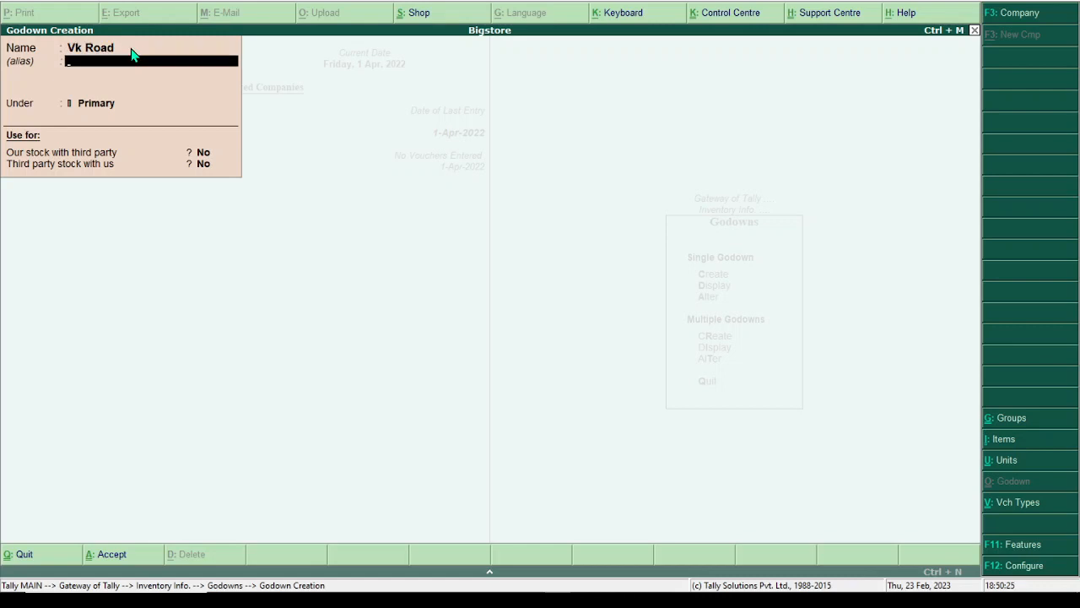
pyautogui.press('Return')
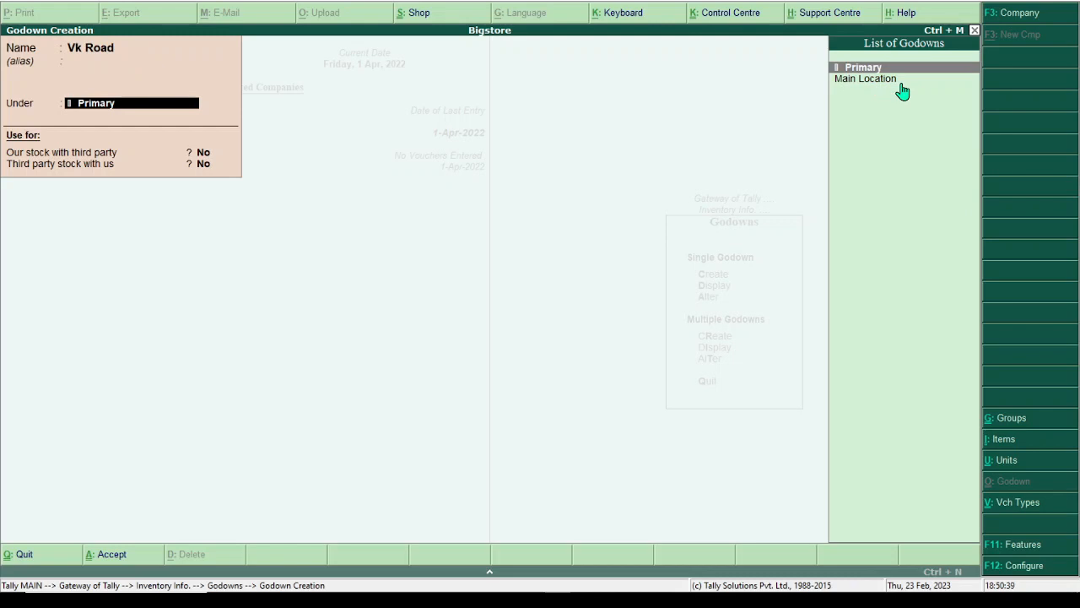
pyautogui.press('Return')
pyautogui.press('Return')
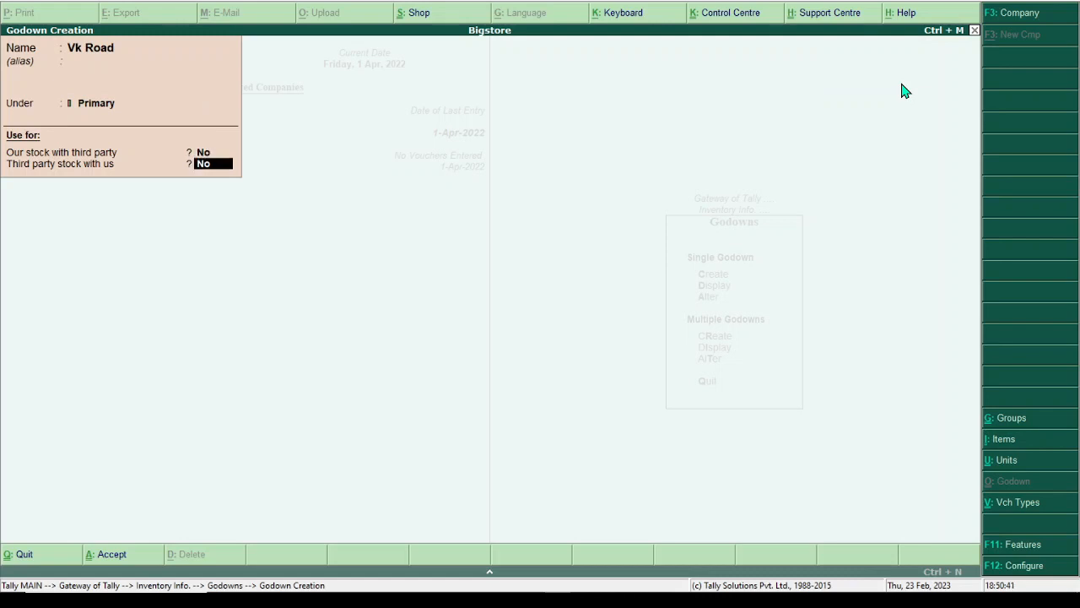
pyautogui.press('Return')
pyautogui.press('Return')
pyautogui.press('Escape')
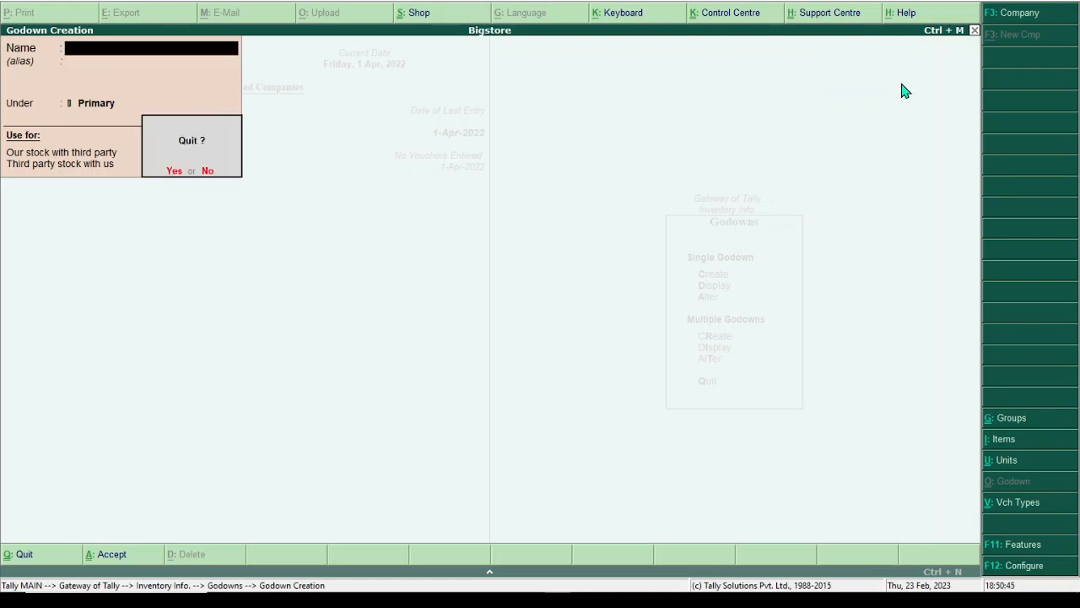
pyautogui.press('Return')
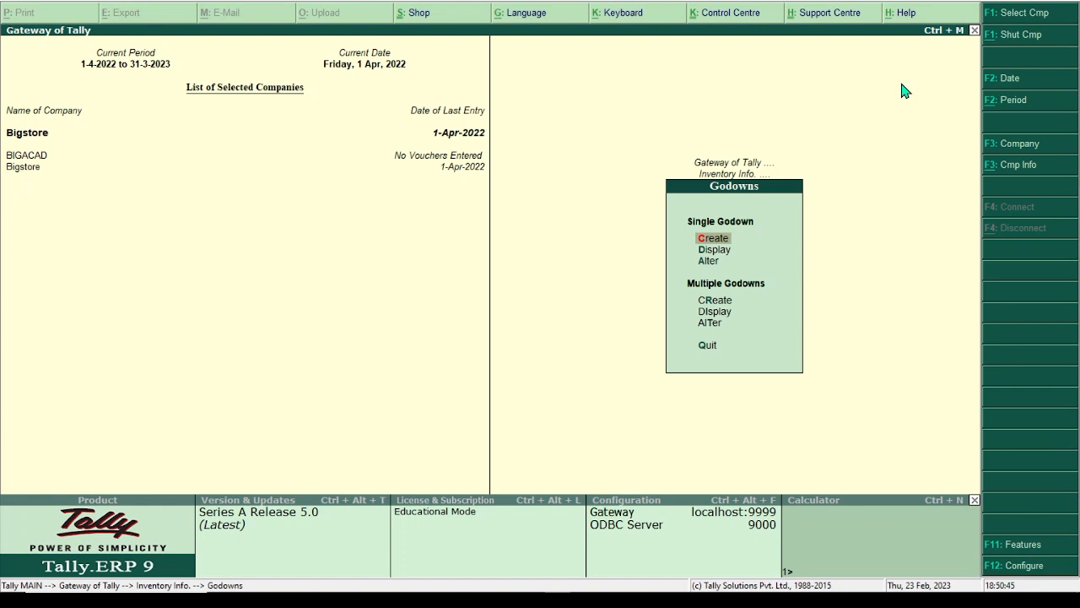
# Check the list of godowns available for single display, then return to Inventory Info.
pyautogui.click(721, 254)
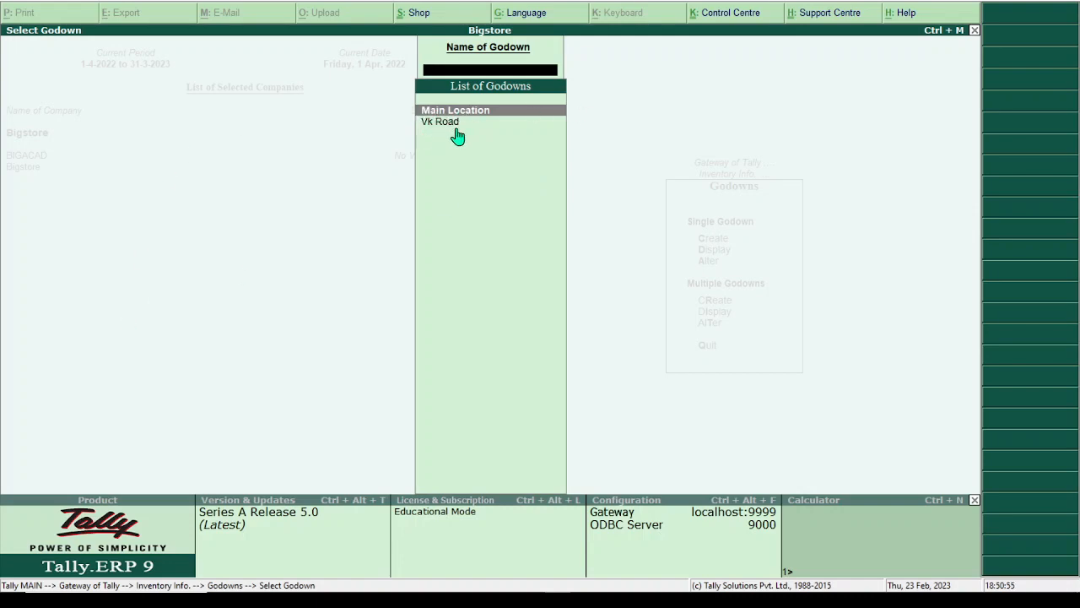
pyautogui.press('Escape')
pyautogui.press('Escape')
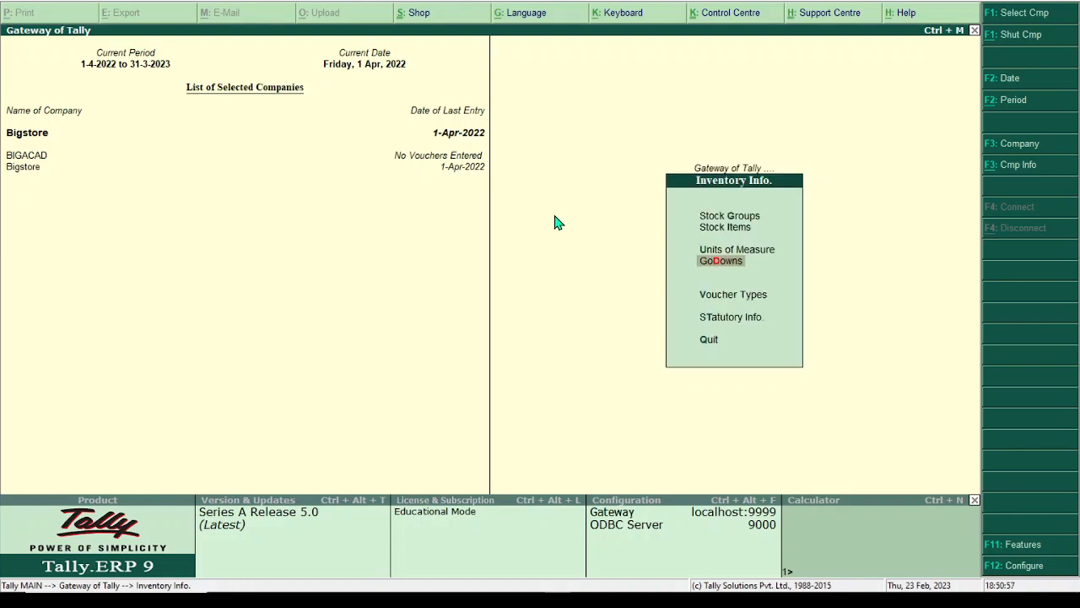
pyautogui.moveTo(806, 591)
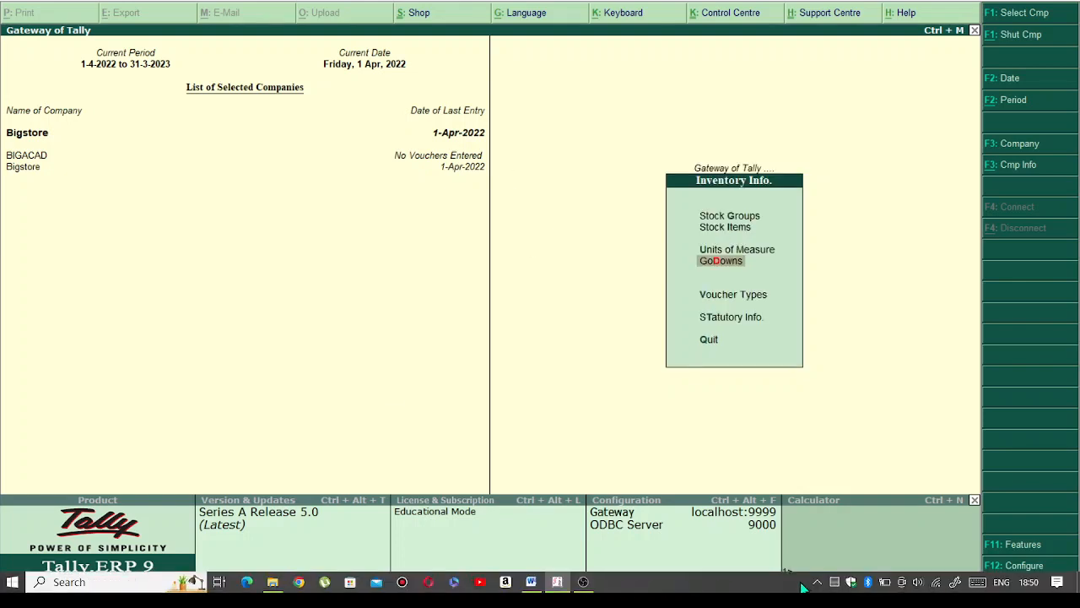
pyautogui.click(588, 584)
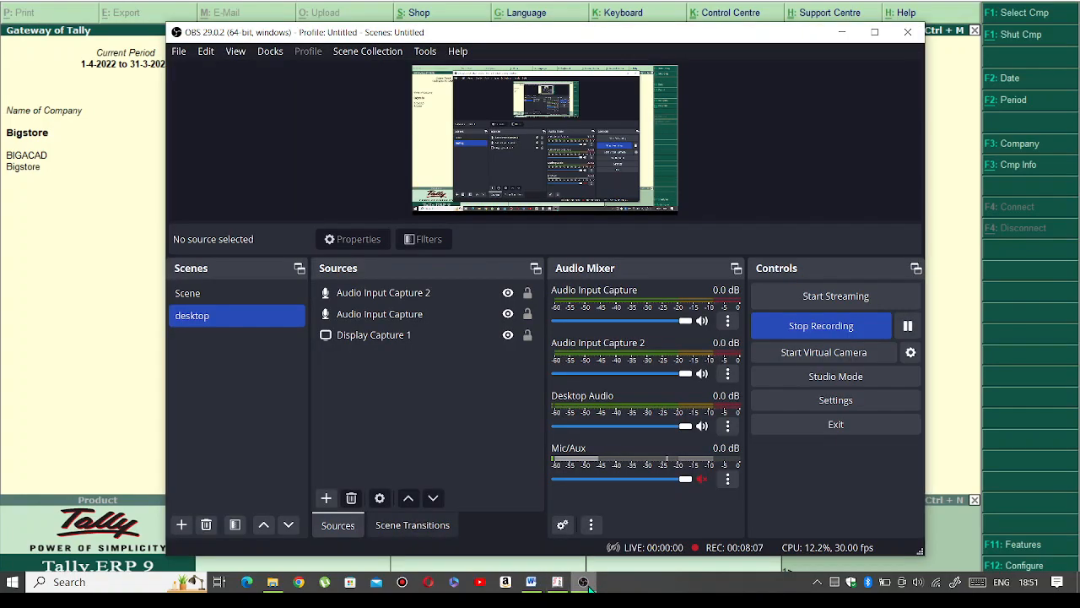